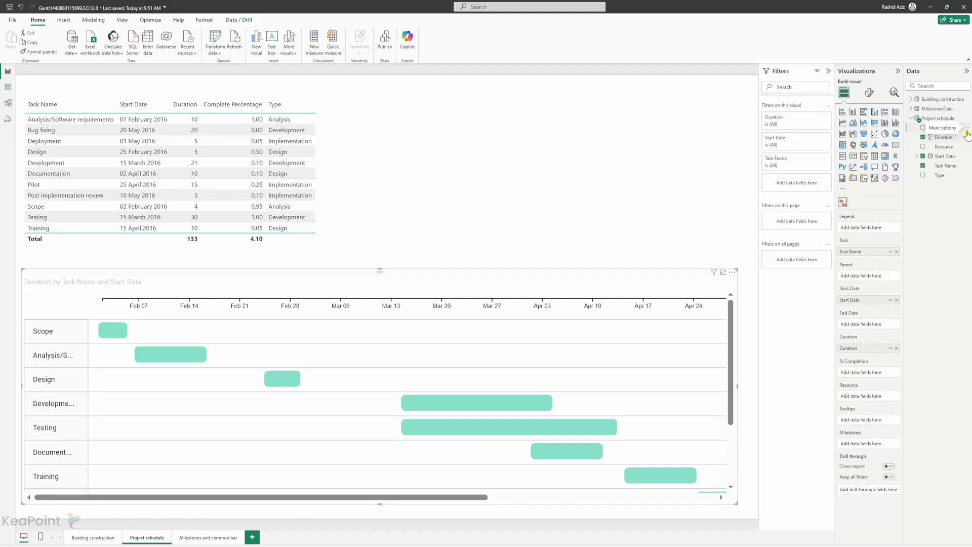
Set Complete Percentage as the Gantt's % Completion and Type as its Legend.
drag(952, 129, 883, 373)
drag(882, 373, 884, 373)
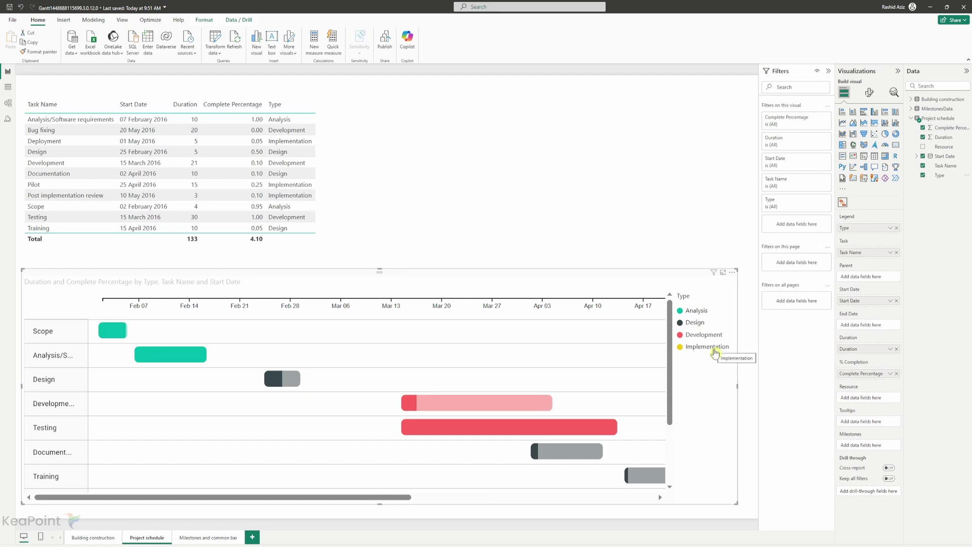
scroll(449, 354, down, 3)
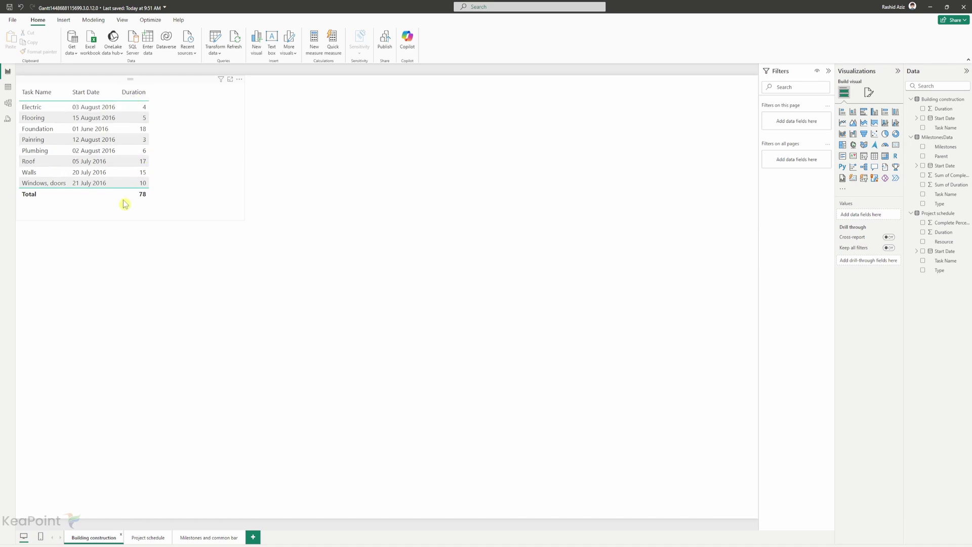
click(145, 537)
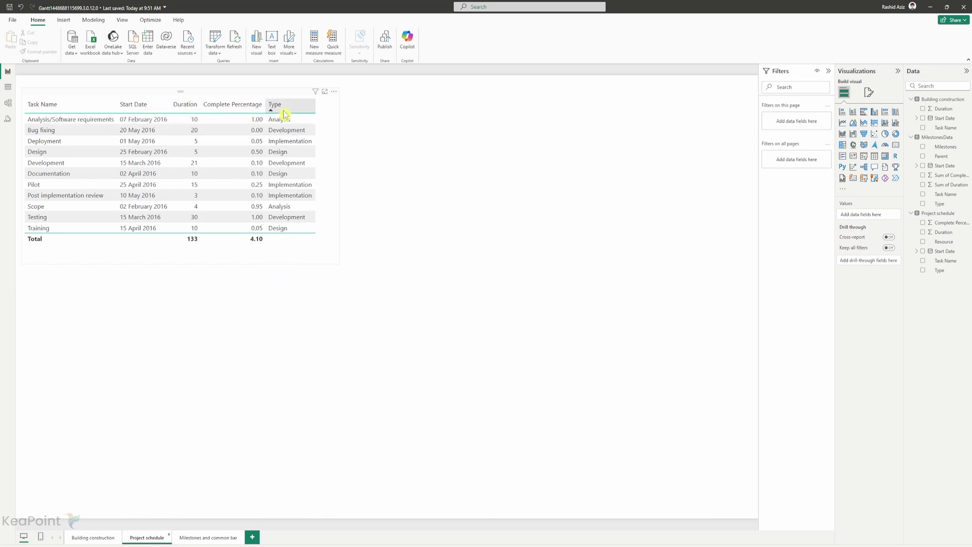
click(195, 539)
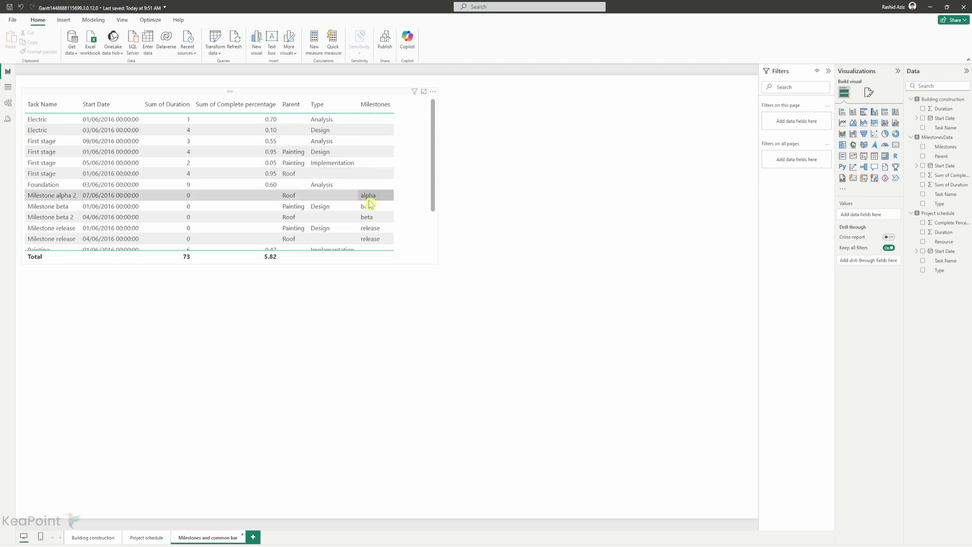
scroll(387, 218, down, 2)
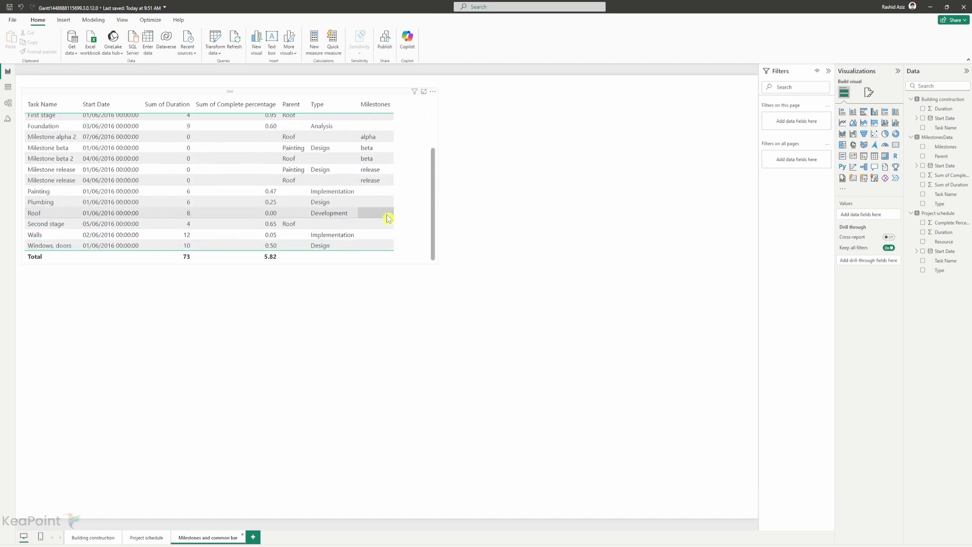
click(81, 538)
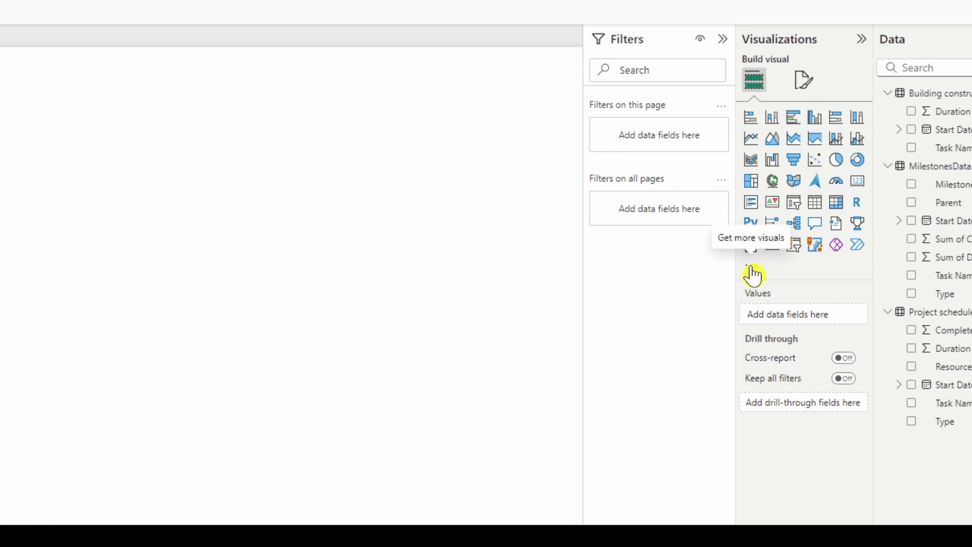
Open Get more visuals from the Visualizations menu and search the catalogue for 'gantt'.
click(751, 270)
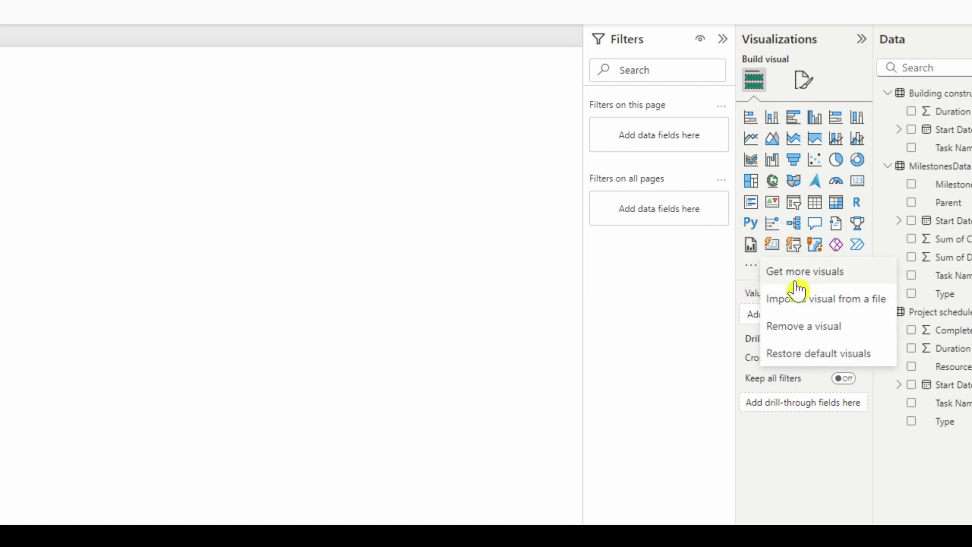
click(829, 282)
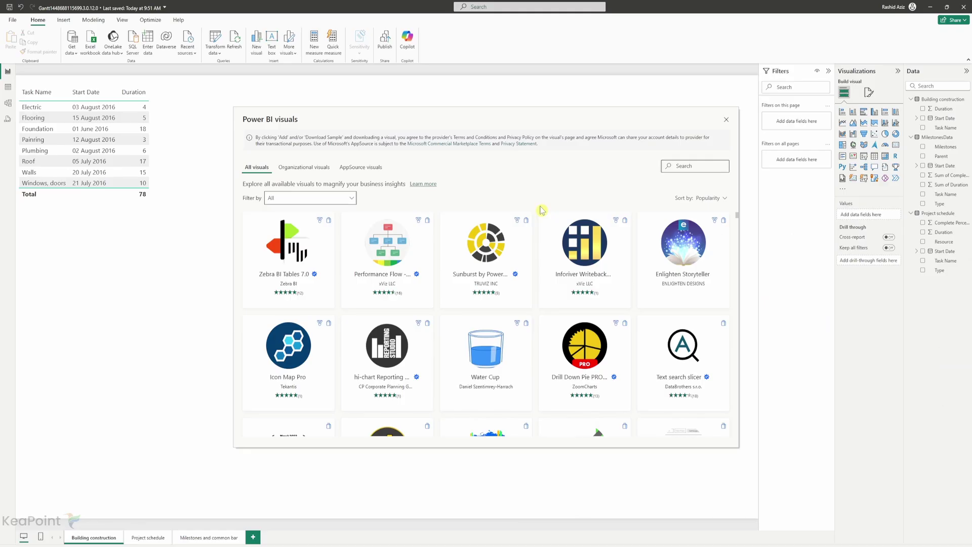
scroll(486, 223, down, 10)
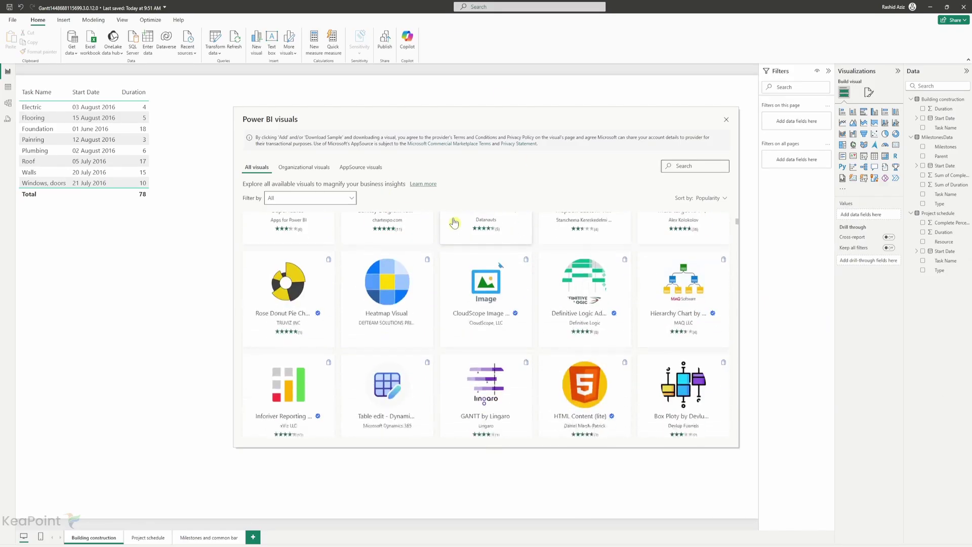
scroll(454, 223, down, 6)
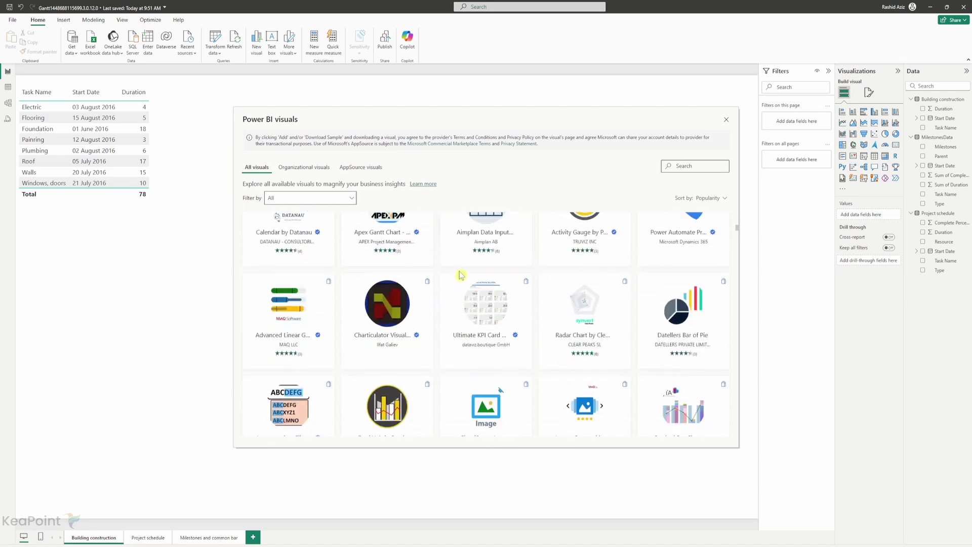
click(682, 165)
text(gantt)
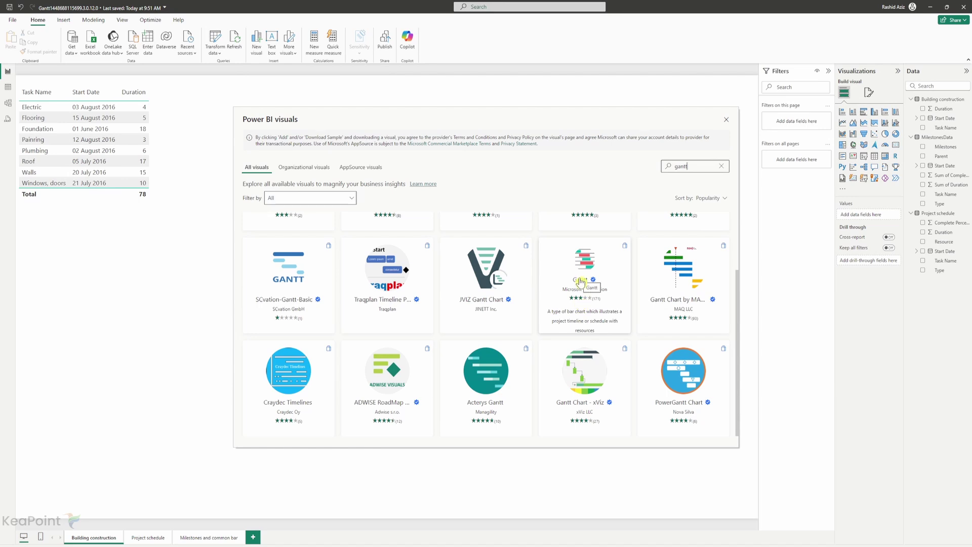
Import Microsoft Corporation's Gantt visual and place an empty Gantt chart on the page.
click(583, 286)
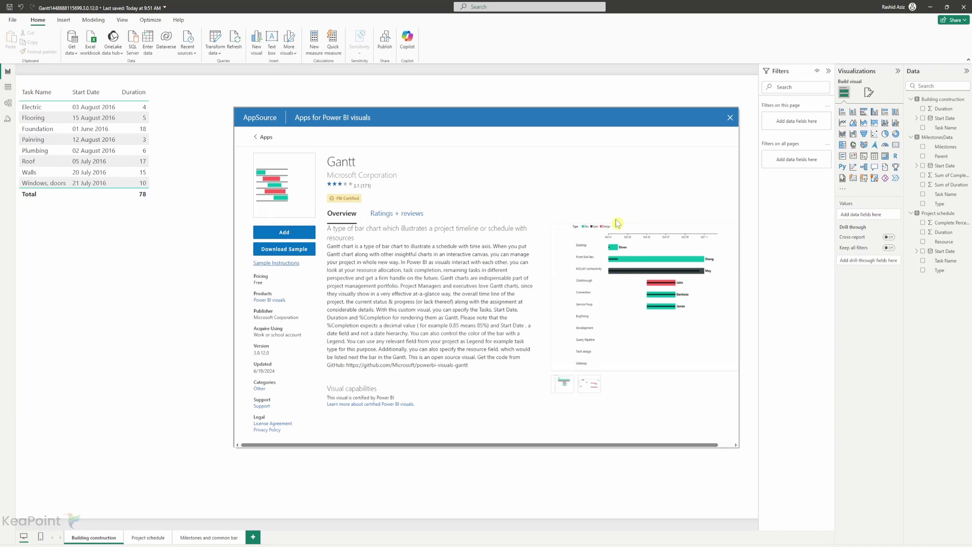
click(590, 386)
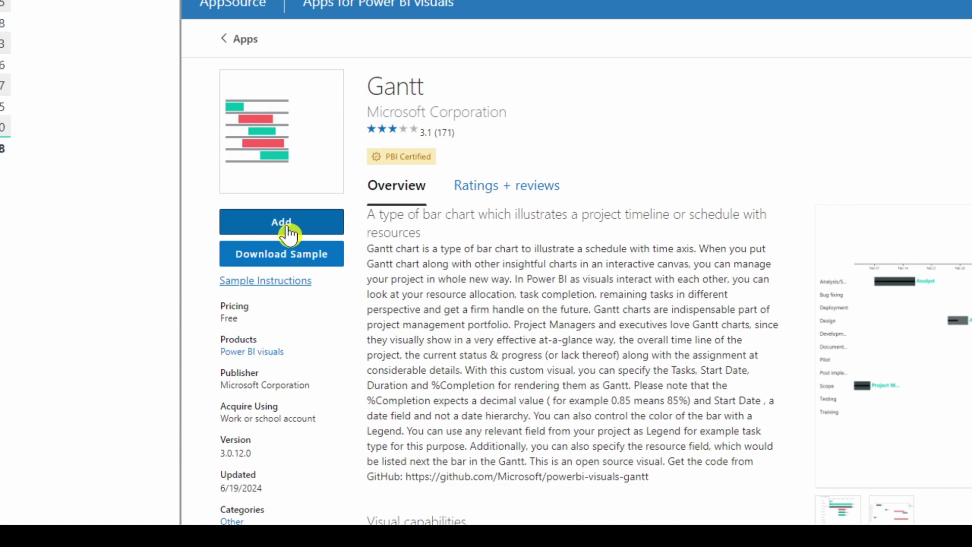
click(286, 231)
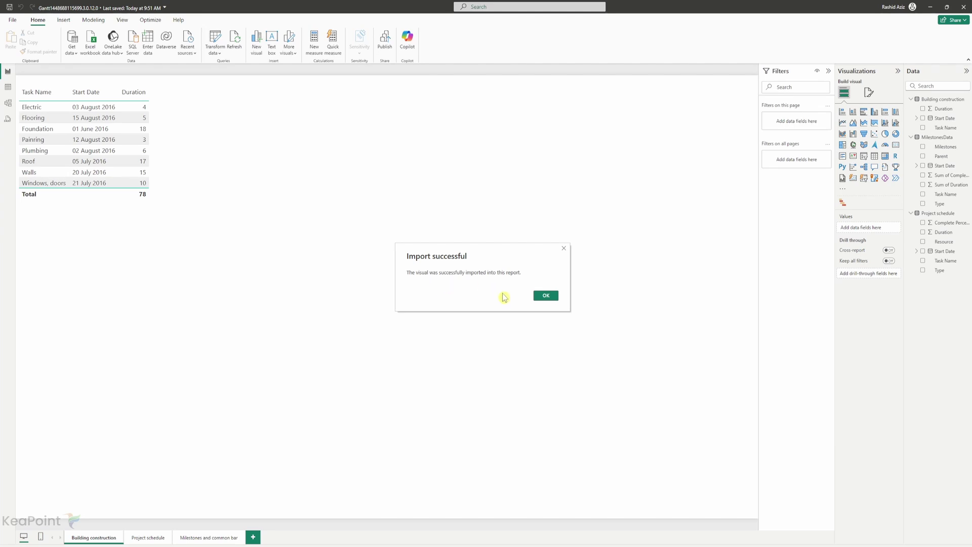
click(546, 296)
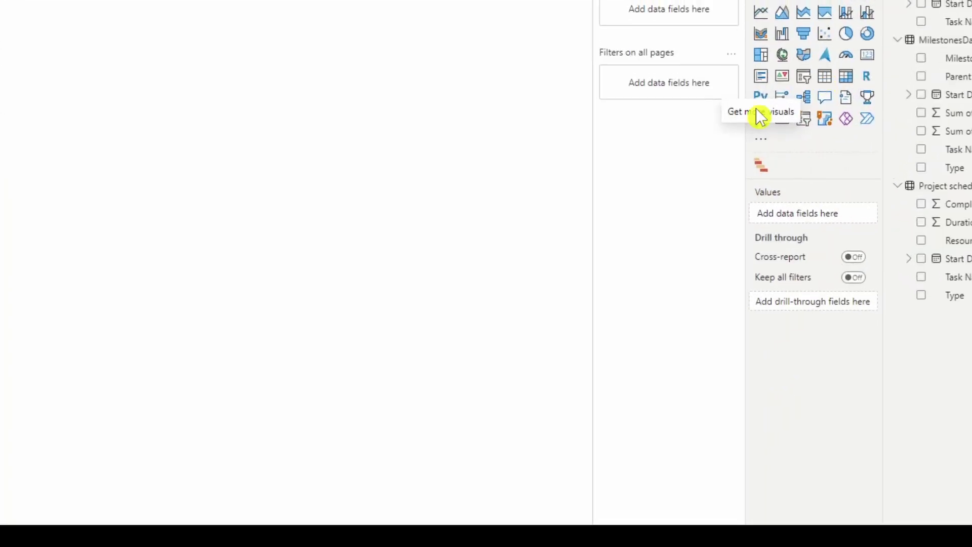
click(762, 169)
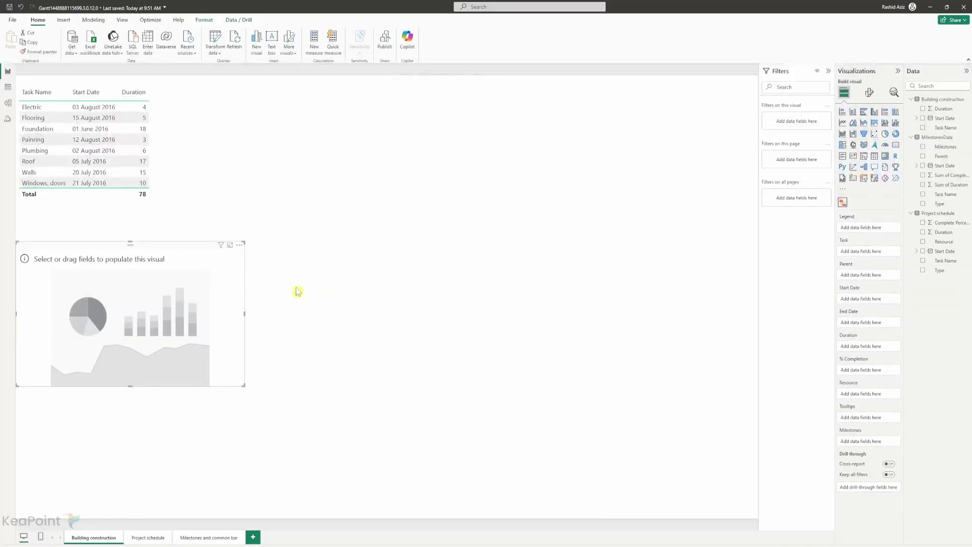
Stretch the Gantt chart wider and taller, and collapse the MilestonesData and Project schedule field lists.
drag(244, 314, 724, 352)
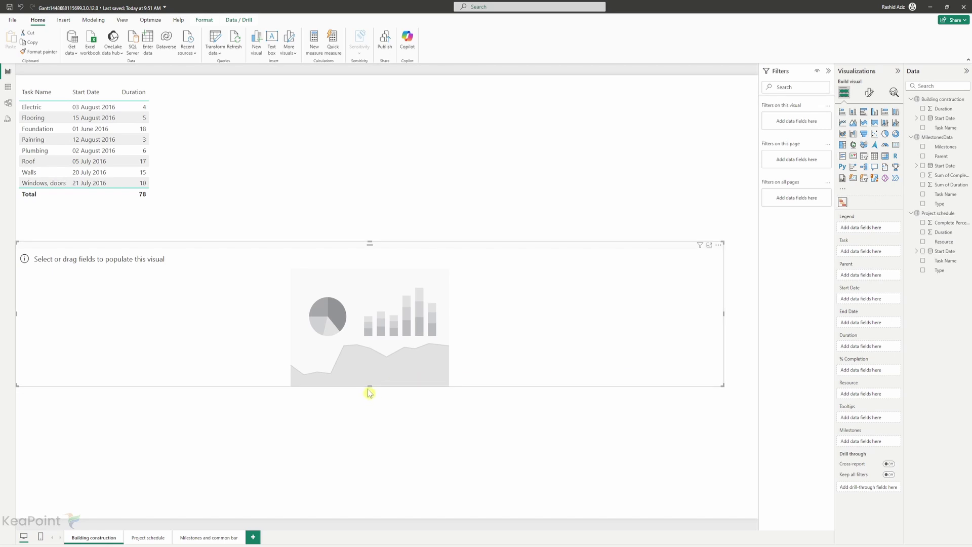
drag(369, 387, 367, 491)
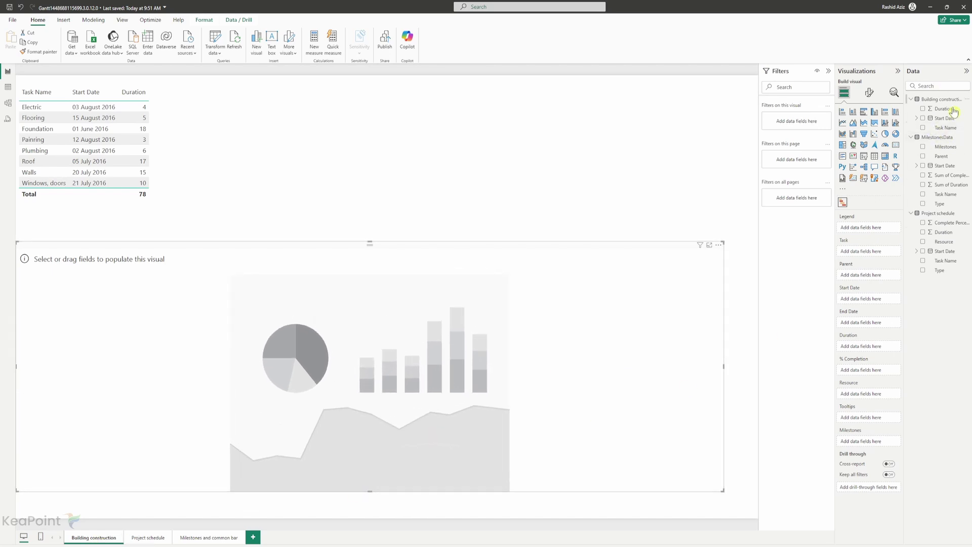
click(913, 139)
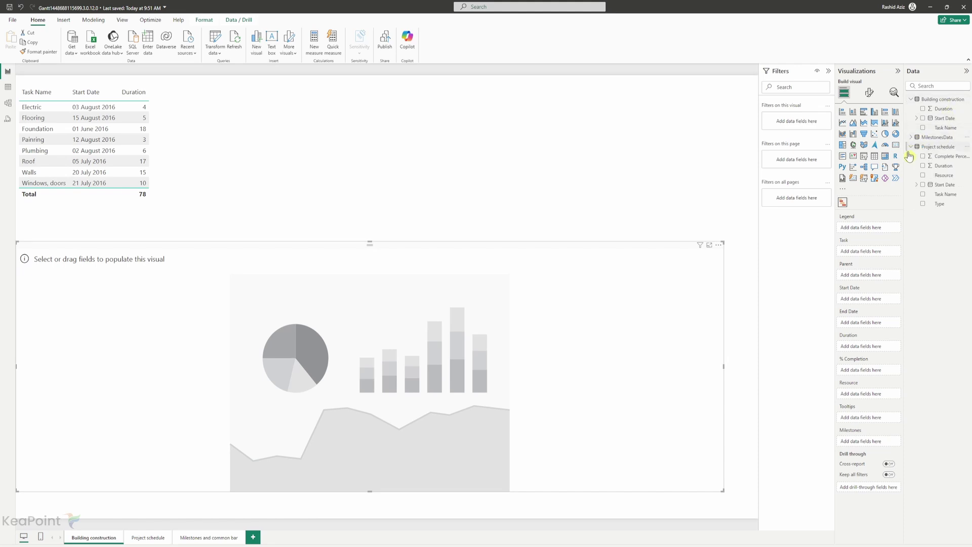
click(912, 148)
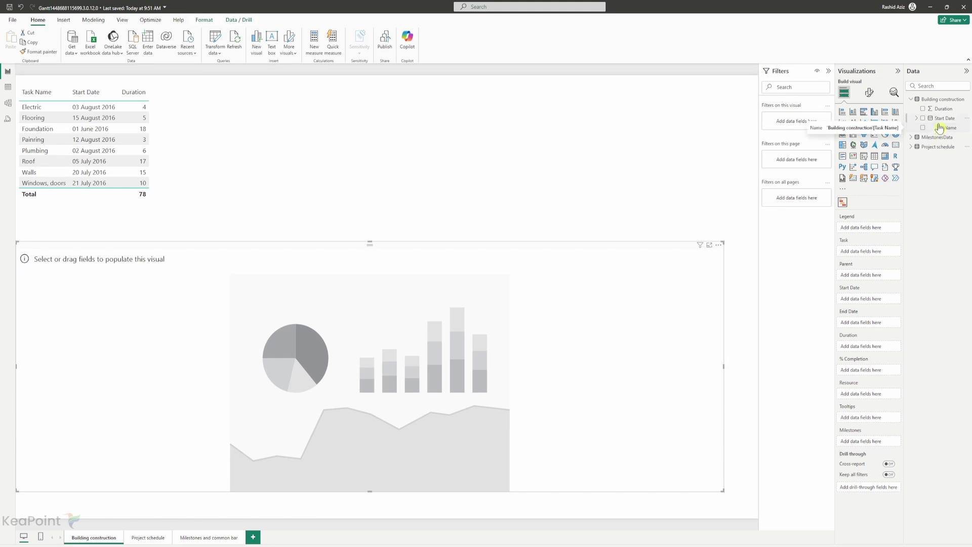
drag(945, 131, 867, 251)
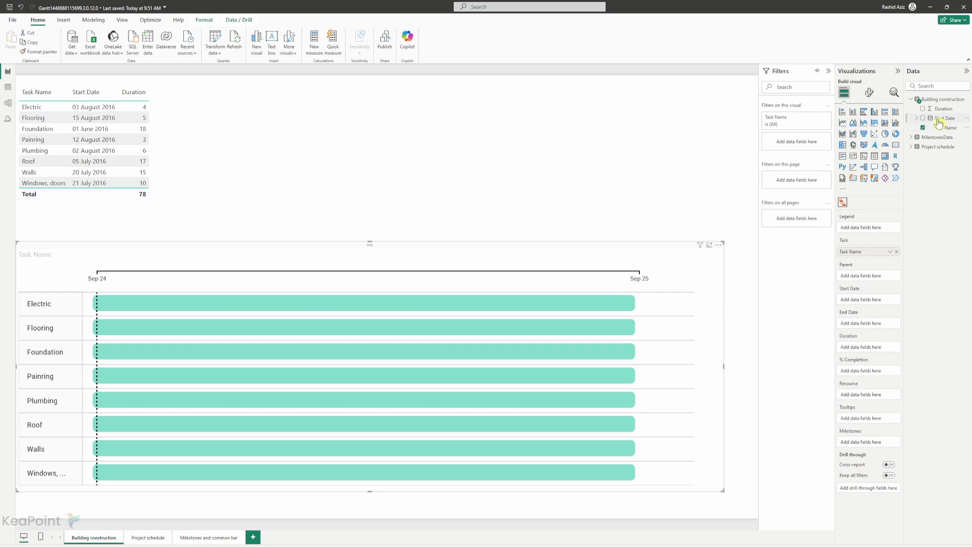
drag(939, 123, 871, 304)
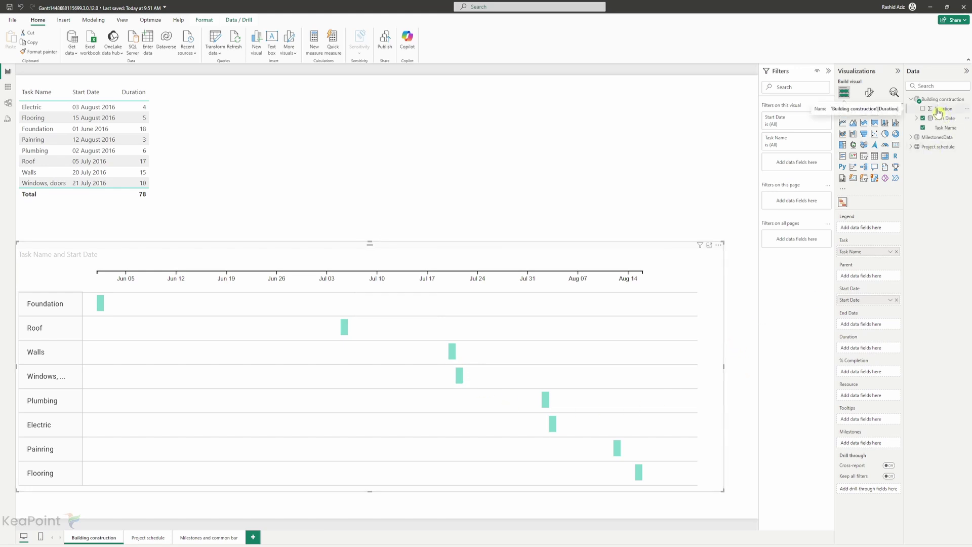
drag(939, 112, 869, 348)
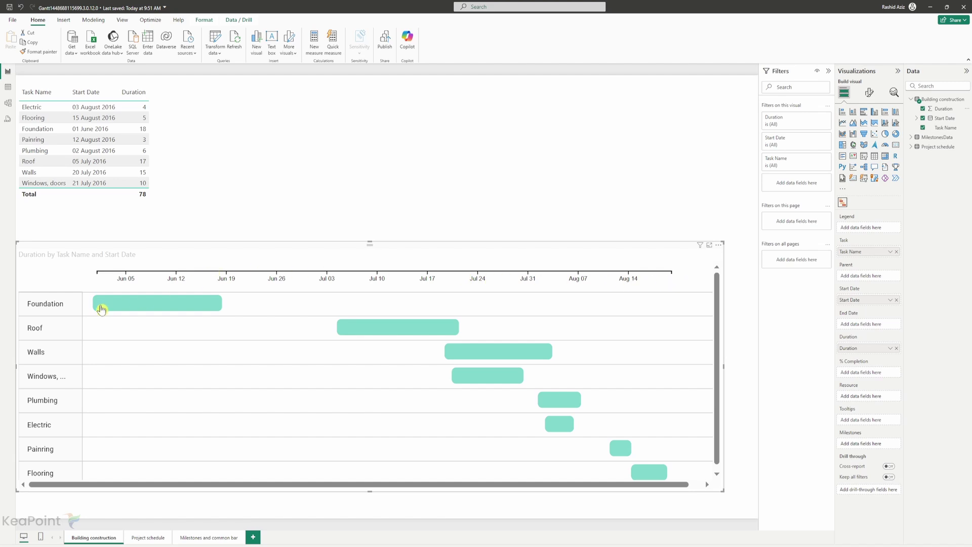
mouse_move(97, 307)
mouse_move(222, 309)
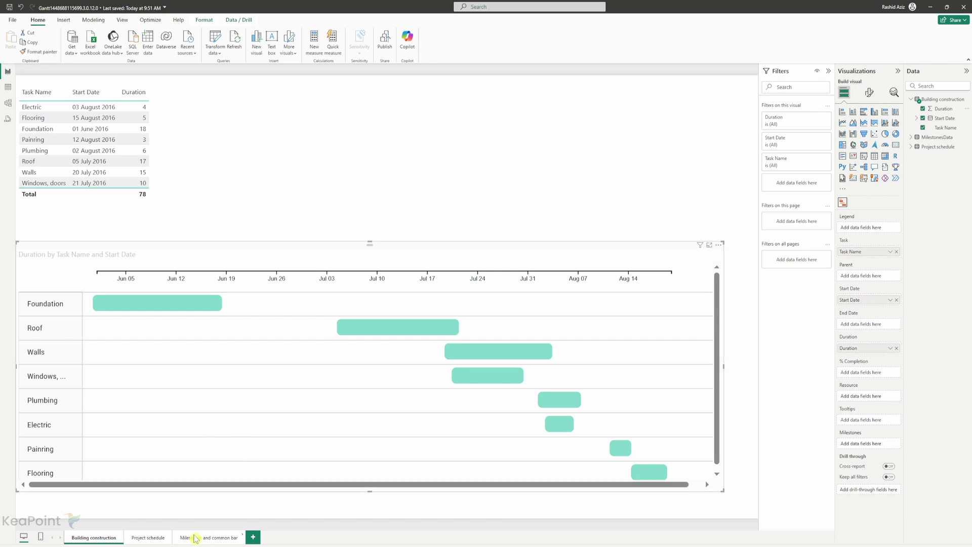
On the Project schedule page, add and enlarge a Gantt visual, and expand the Project schedule fields.
click(151, 539)
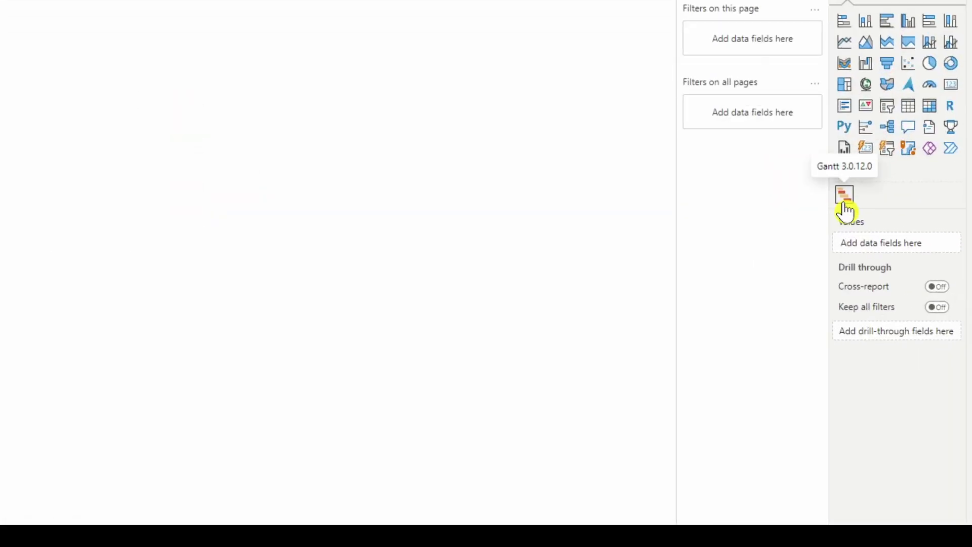
click(845, 203)
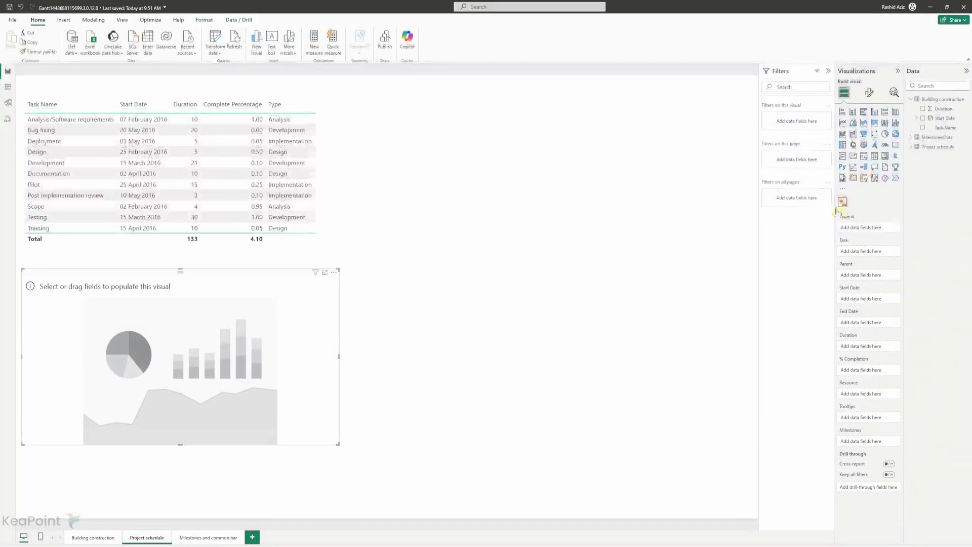
drag(339, 362, 737, 363)
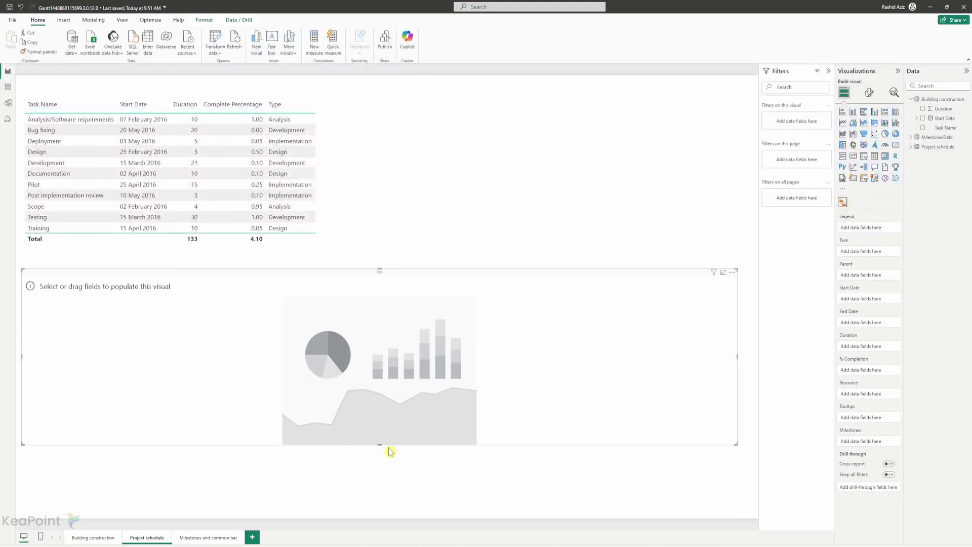
drag(380, 445, 379, 504)
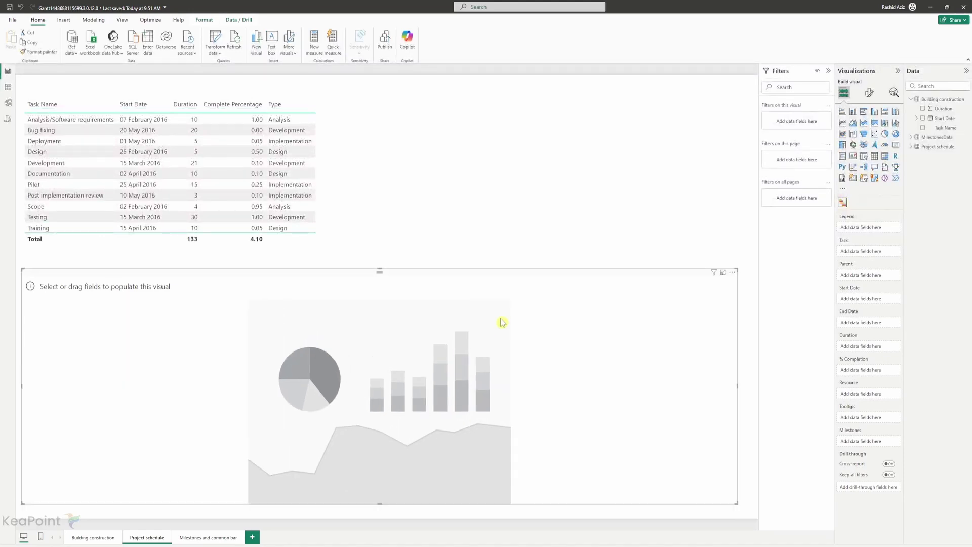
click(914, 100)
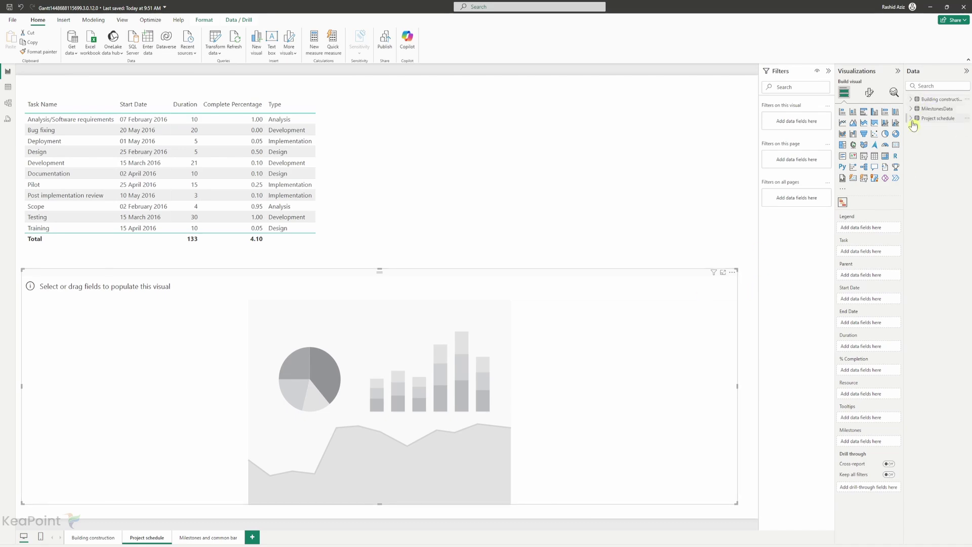
click(914, 121)
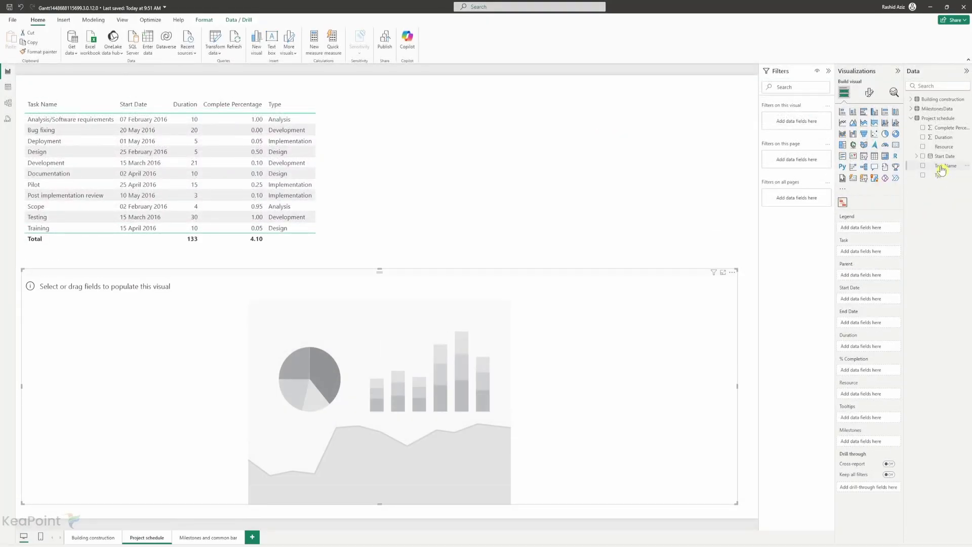
Assign Task Name, Start Date and Duration to the matching Gantt wells and pick up Complete Percentage.
drag(941, 170, 874, 251)
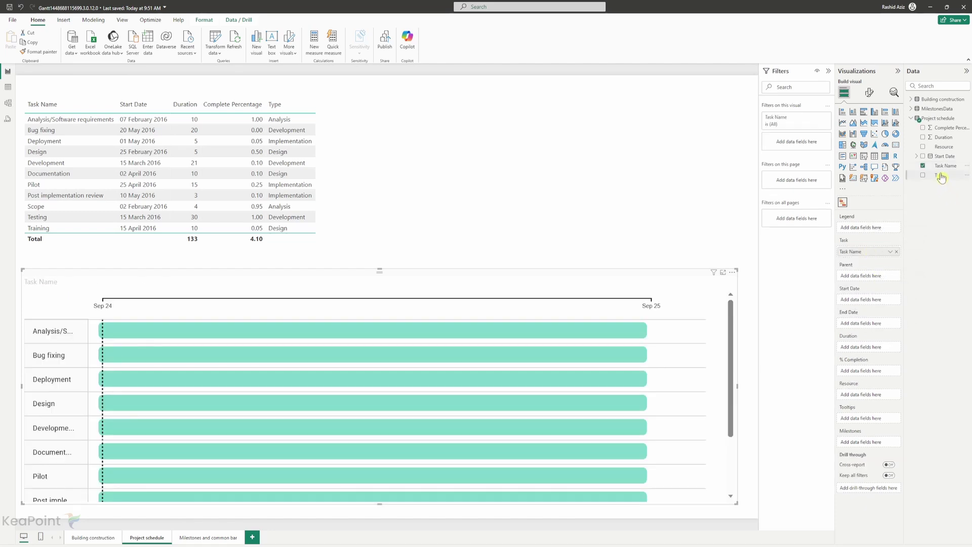
drag(943, 157, 876, 301)
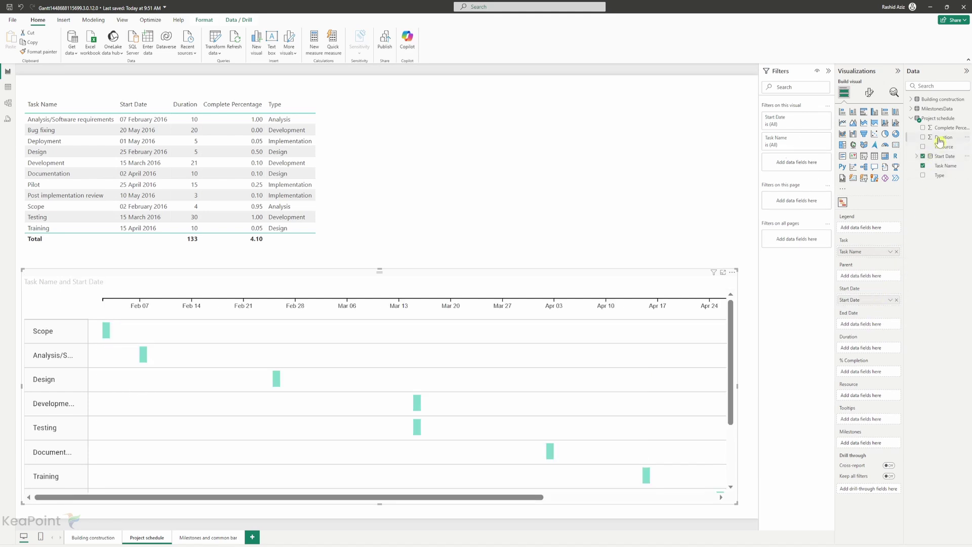
drag(939, 141, 871, 352)
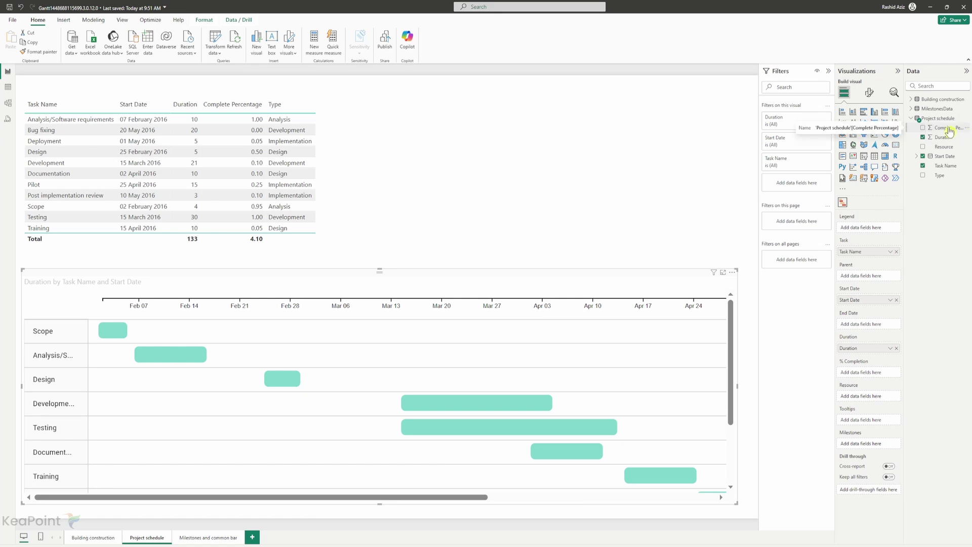
drag(950, 131, 882, 373)
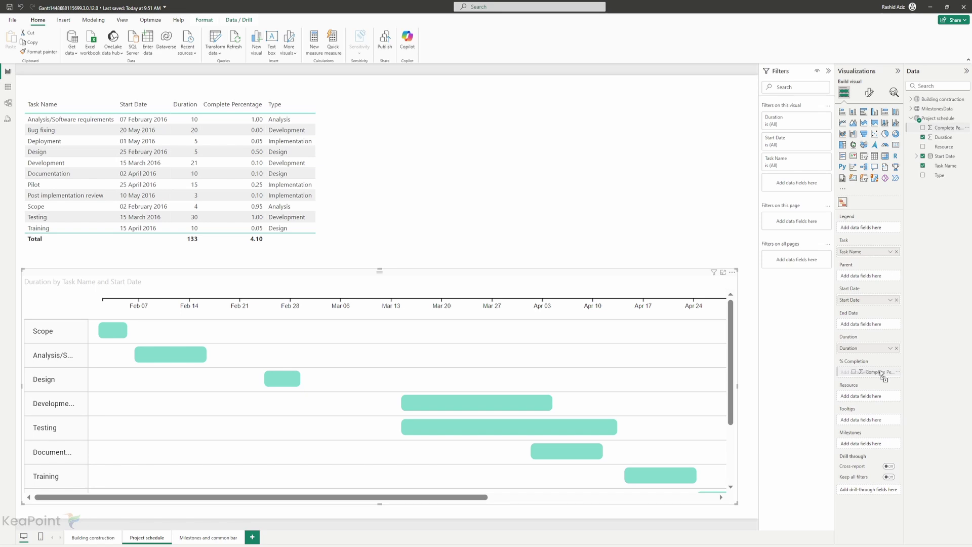
Drop Complete Percentage into % Completion so each bar shows its completion shading.
drag(882, 373, 882, 373)
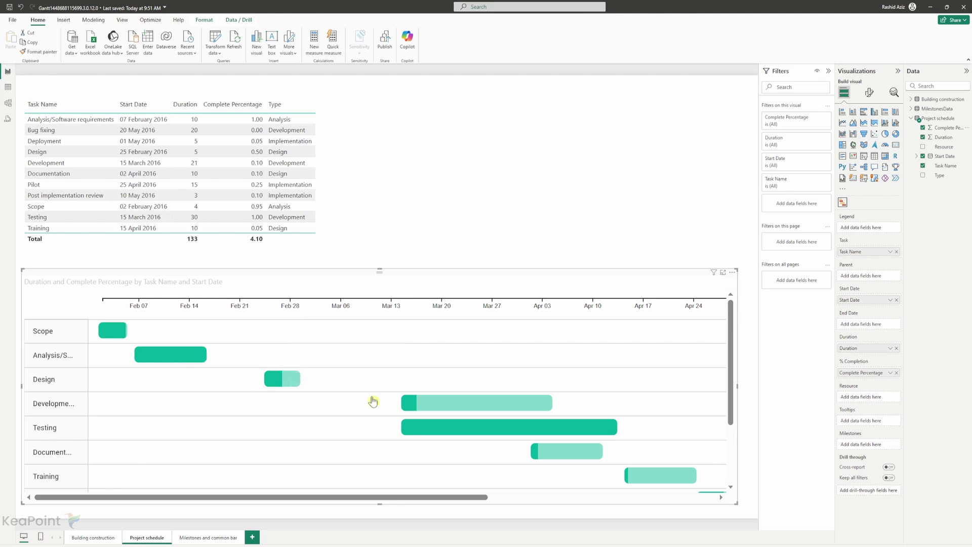
mouse_move(417, 413)
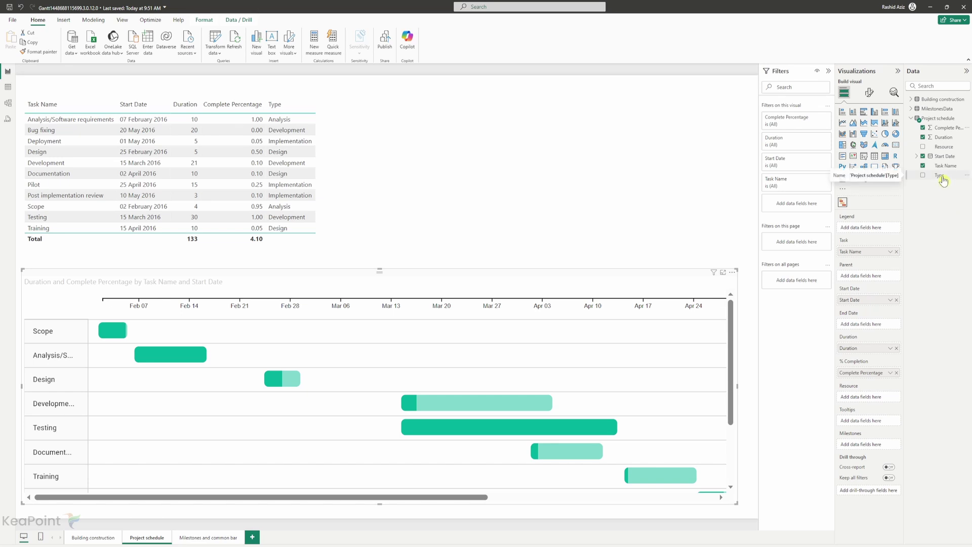
Put Type in the Legend well and check the Analysis, Design, Development and Implementation bar colours.
drag(943, 180, 867, 229)
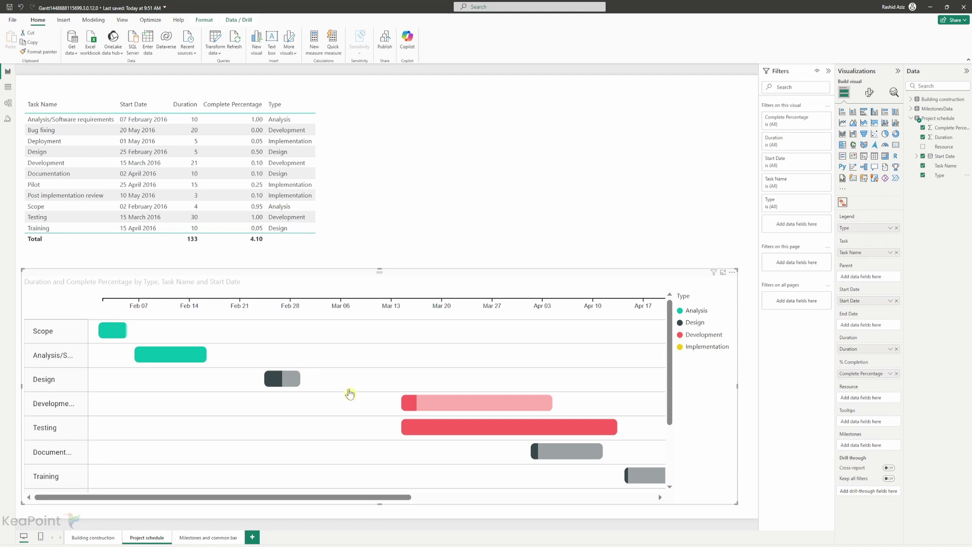
scroll(449, 359, down, 3)
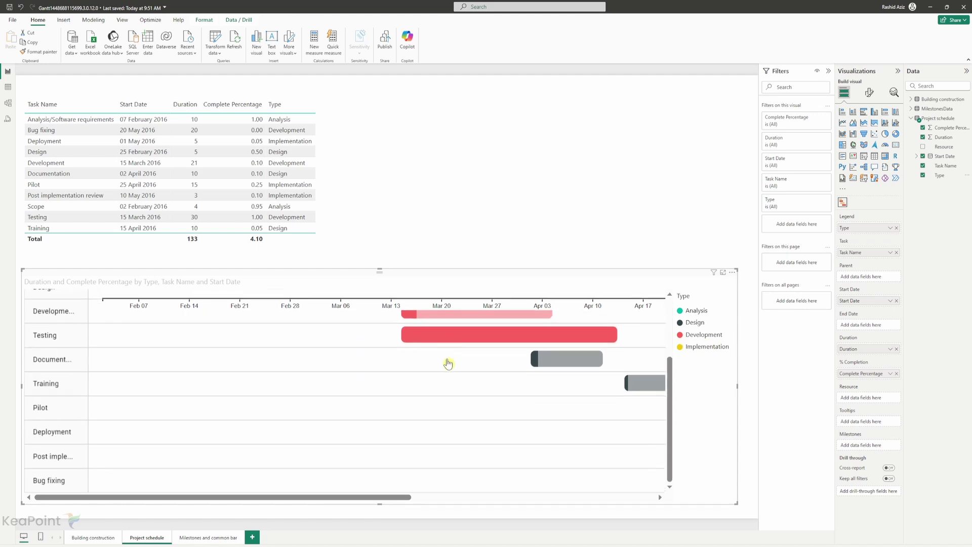
scroll(375, 450, up, 3)
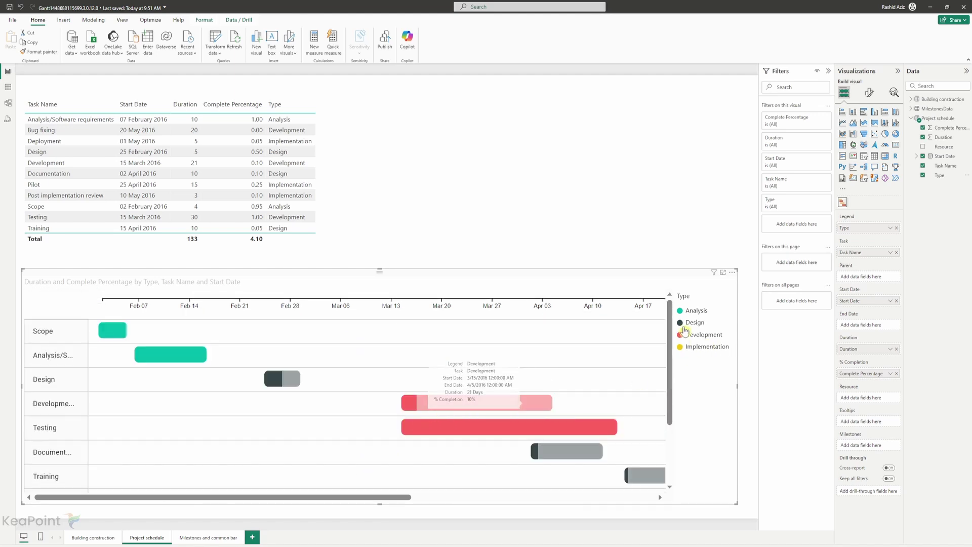
mouse_move(161, 360)
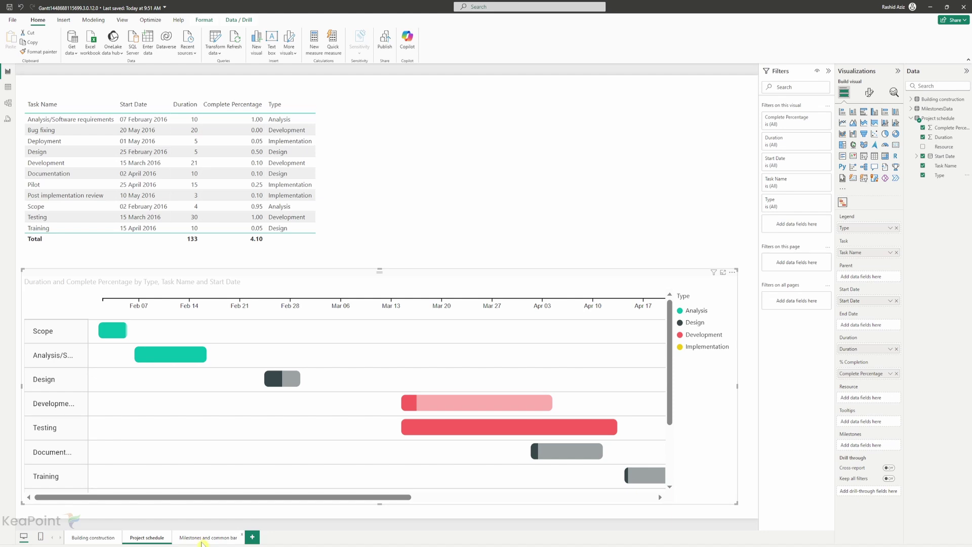
Go to the Milestones and common bar page and shorten its task table.
click(205, 538)
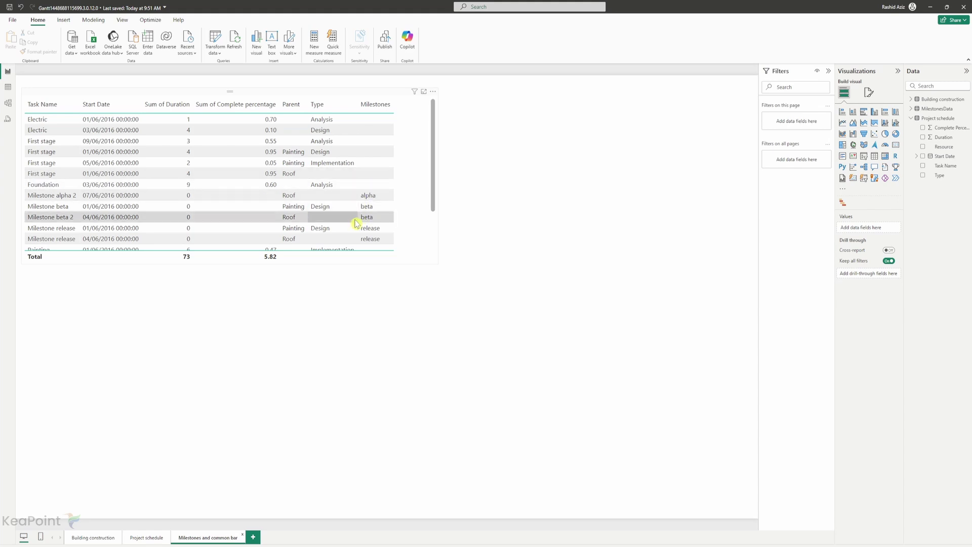
click(342, 260)
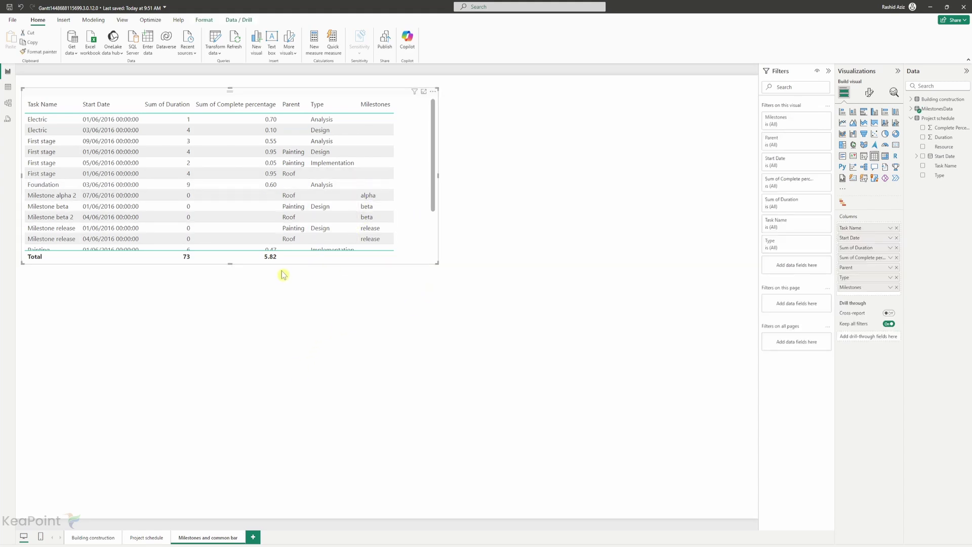
drag(230, 264, 233, 223)
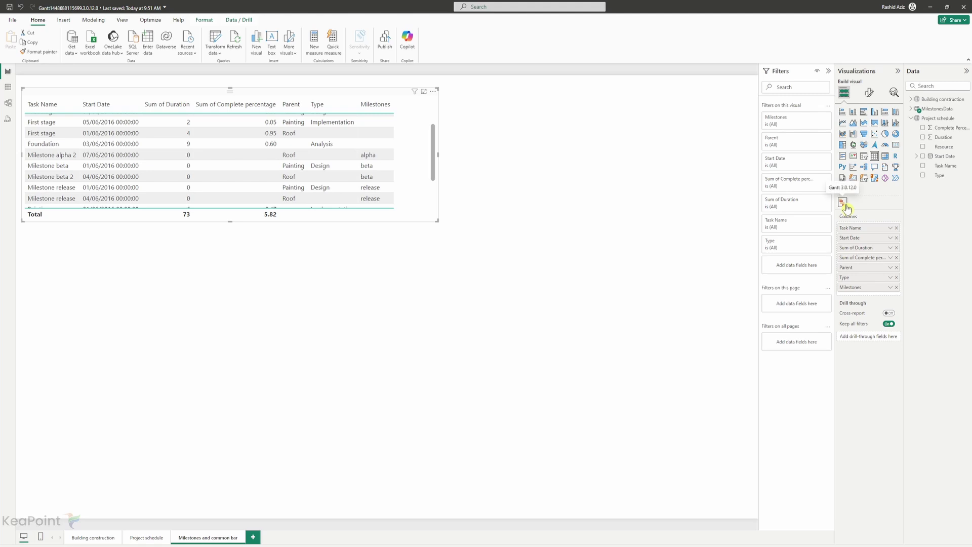
click(406, 273)
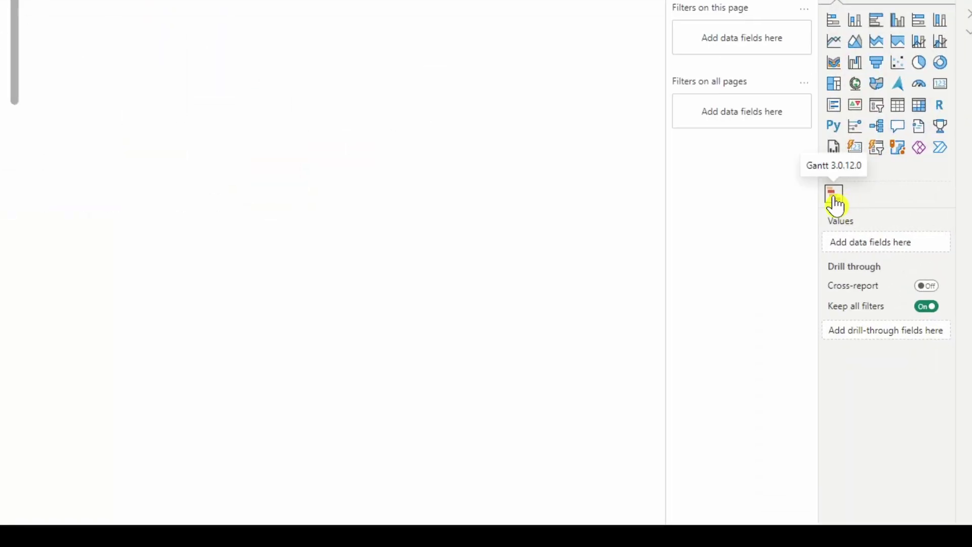
Add a Gantt chart across the lower page and expand the MilestonesData fields.
click(834, 199)
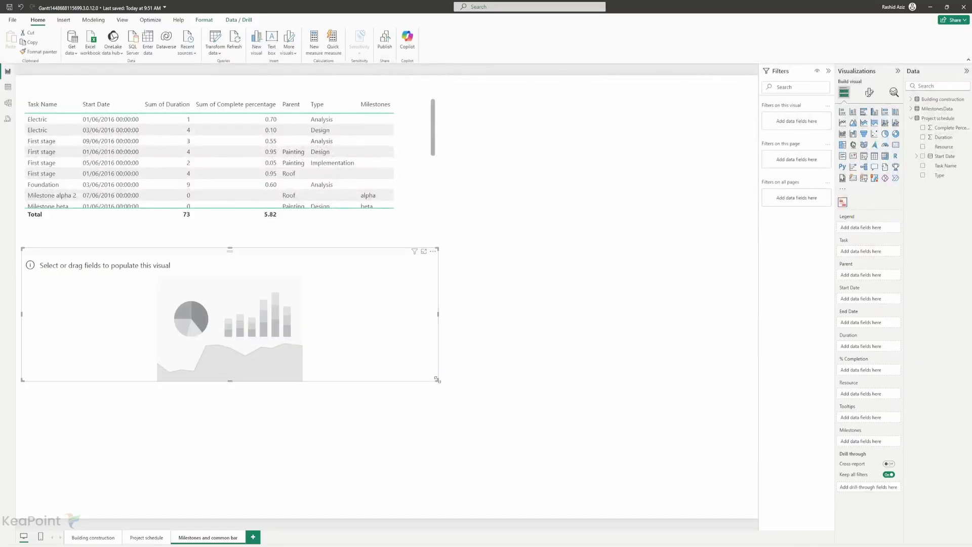
drag(438, 382, 750, 509)
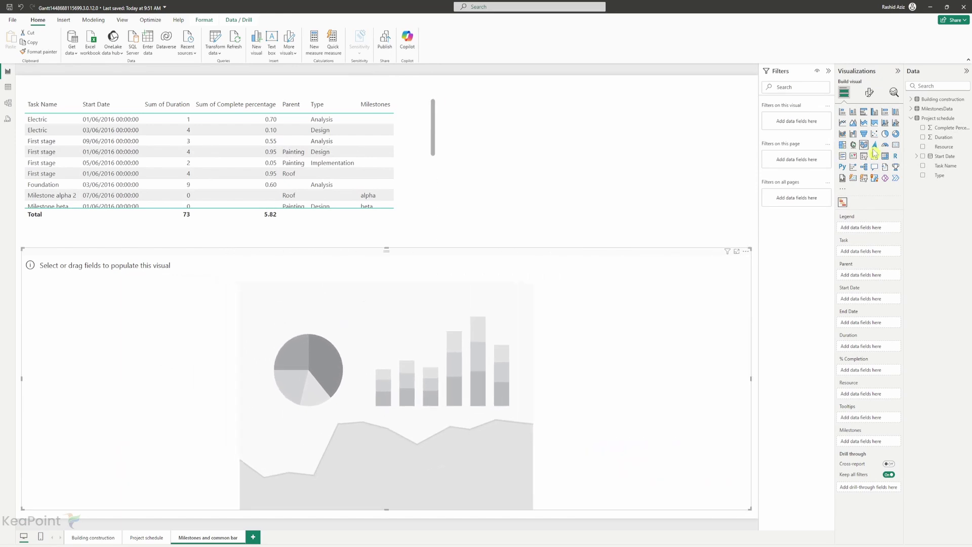
click(911, 118)
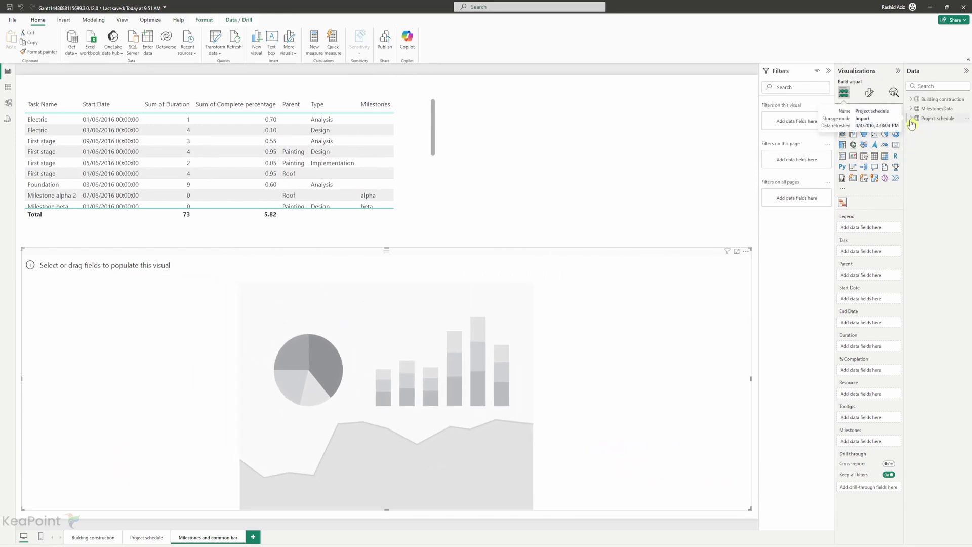
click(911, 108)
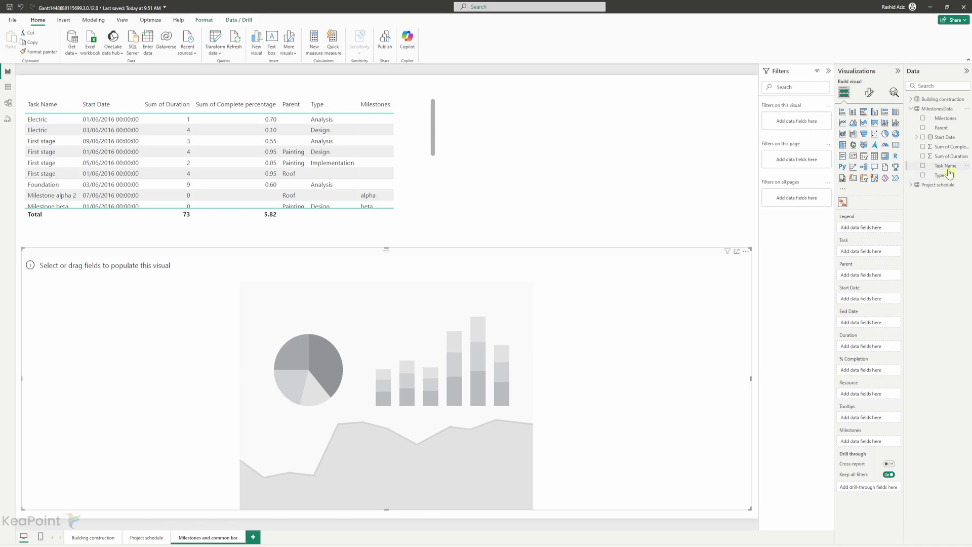
Map Task Name, Start Date, Duration and Complete percentage into the Gantt's Task, Start Date, Duration and % Completion wells.
drag(945, 166, 864, 251)
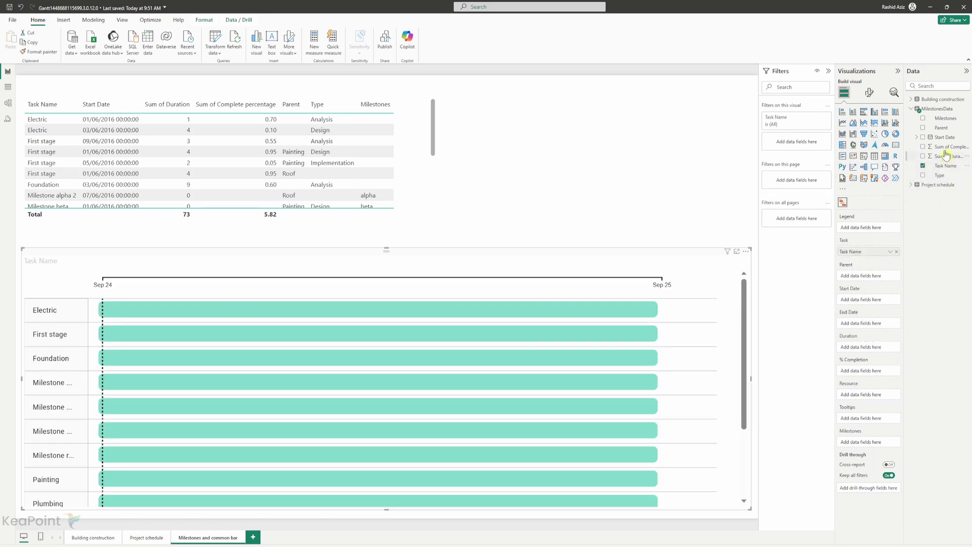
drag(945, 137, 878, 300)
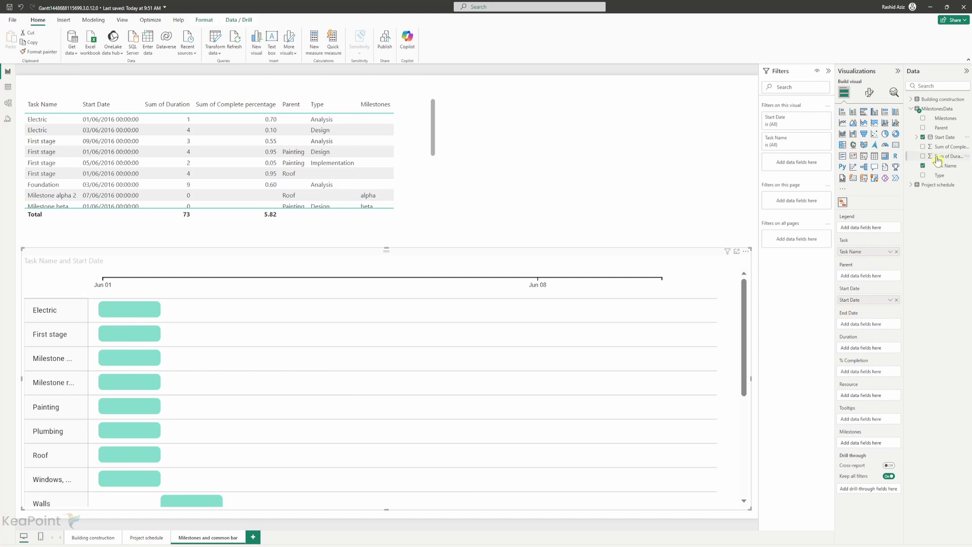
drag(938, 161, 867, 348)
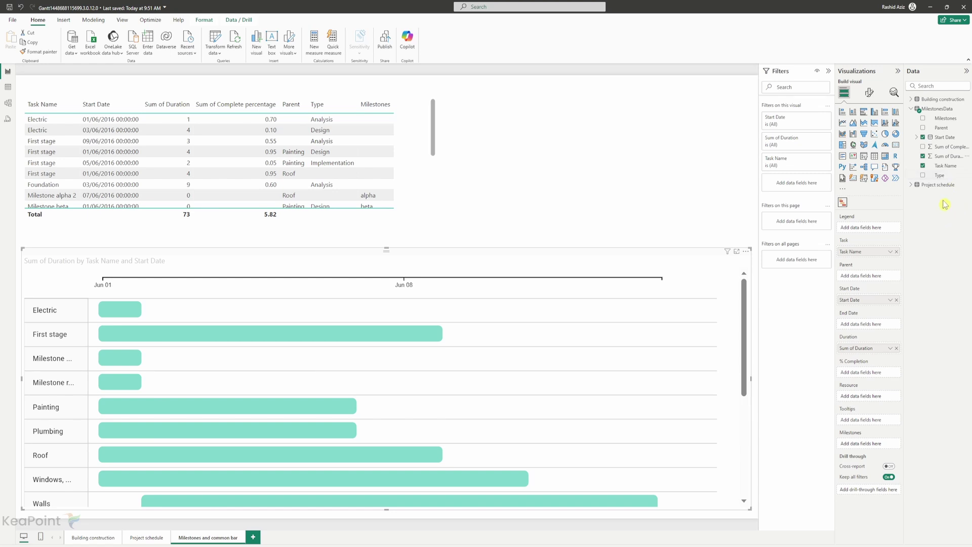
drag(943, 146, 864, 372)
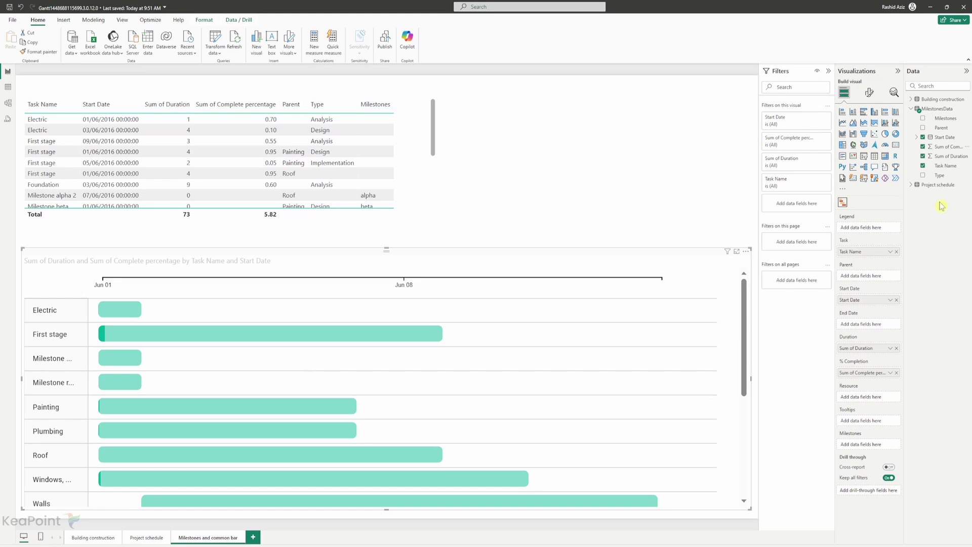
Add Complete percentage as % Completion and Type as the legend, colouring bars by Analysis, Design, Development, Implementation.
drag(939, 178, 870, 228)
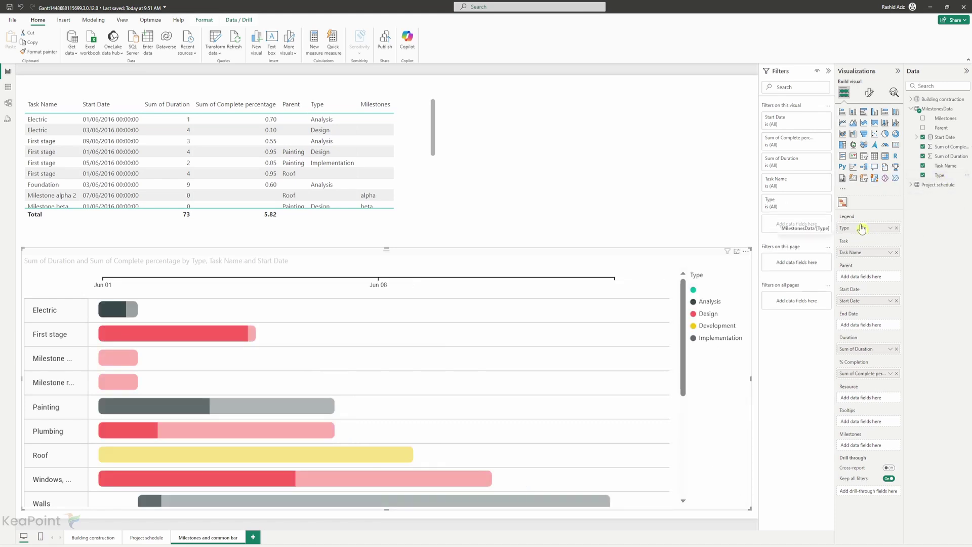
drag(387, 249, 390, 226)
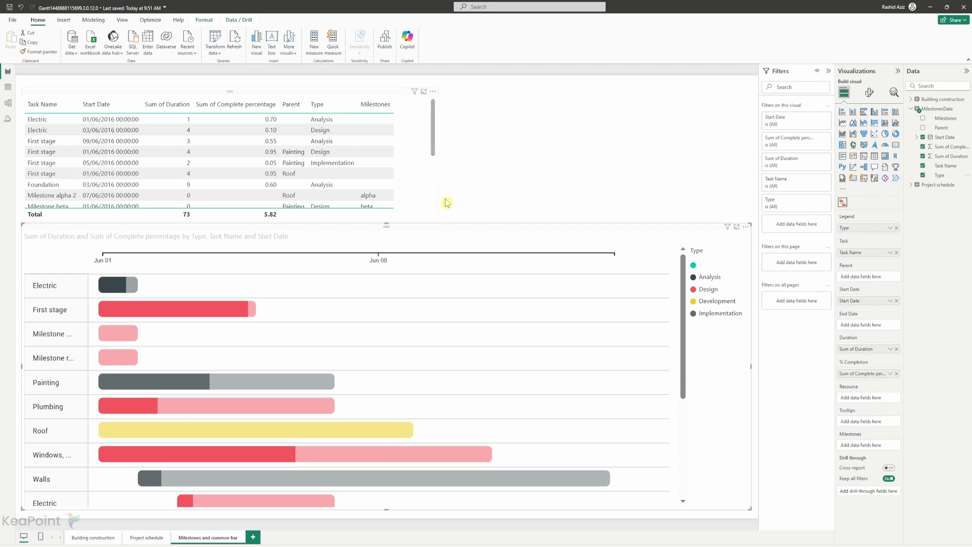
Group tasks by the Parent field, leave Painting and Roof collapsed, and add the Milestones field.
mouse_move(946, 130)
mouse_down()
mouse_move(886, 279)
mouse_move(876, 279)
mouse_up()
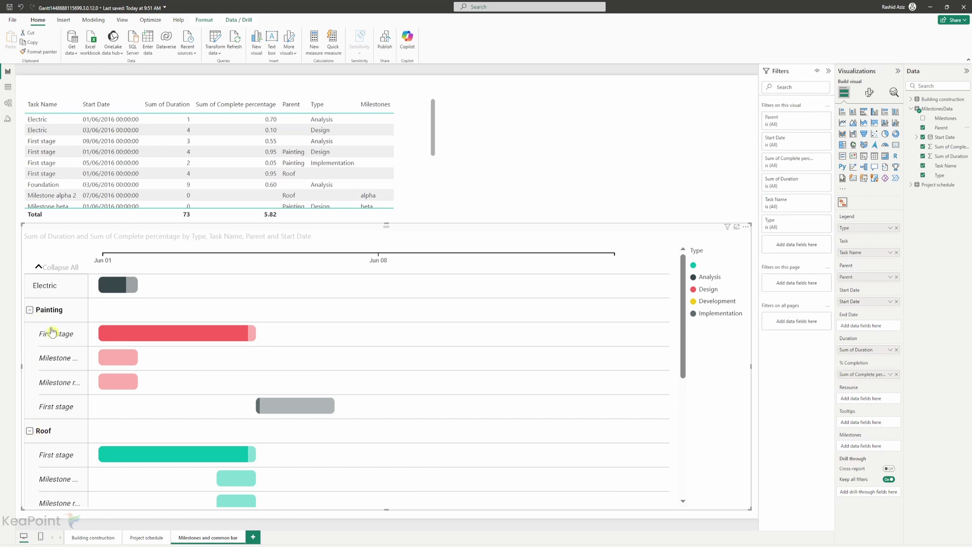
click(30, 311)
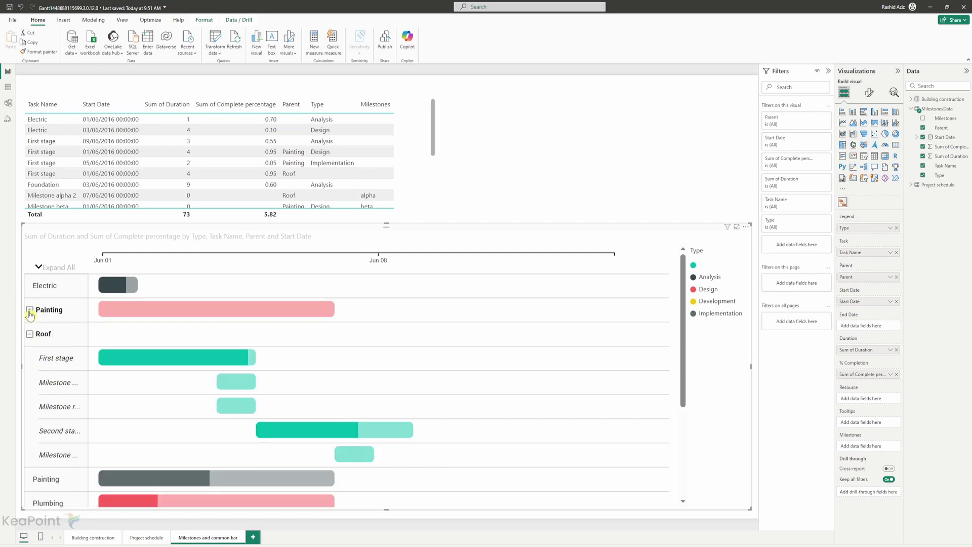
click(30, 334)
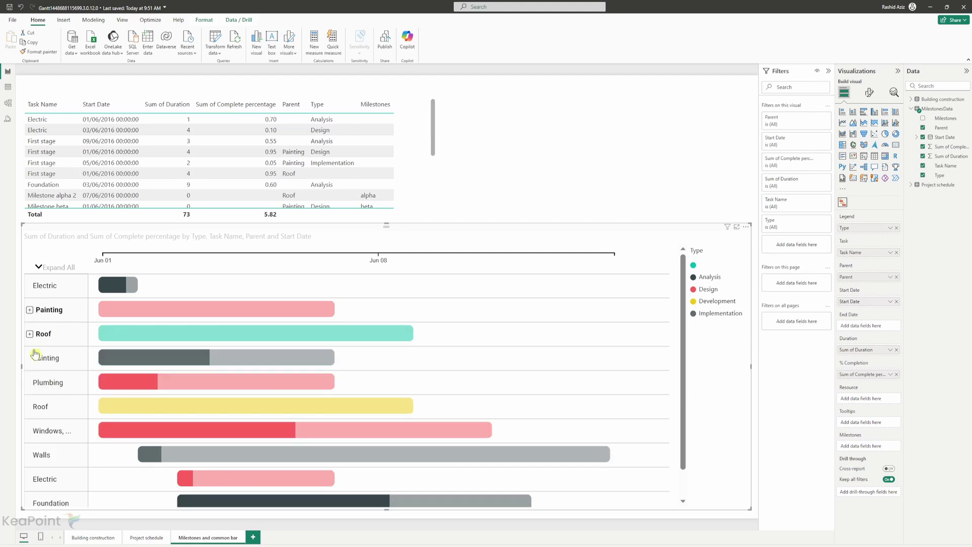
click(30, 335)
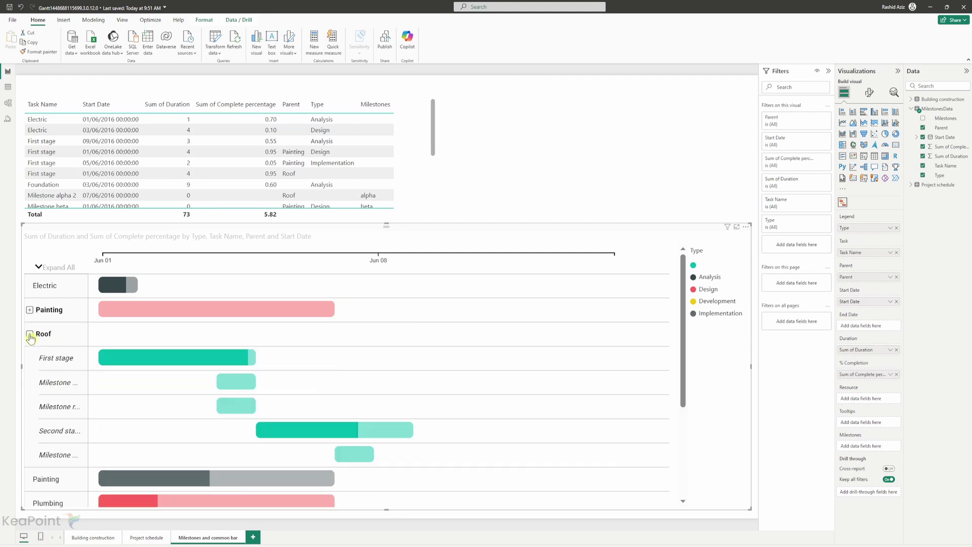
click(30, 310)
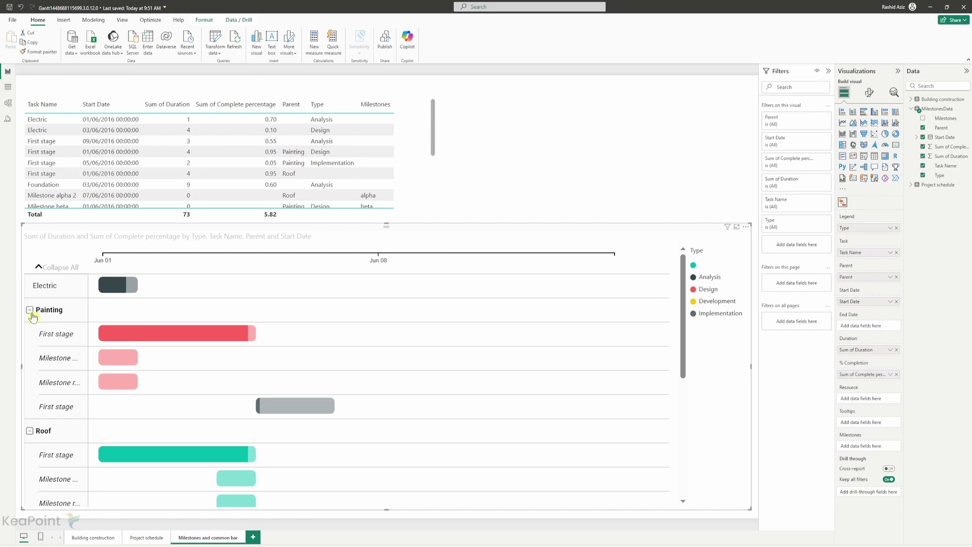
click(30, 310)
click(30, 334)
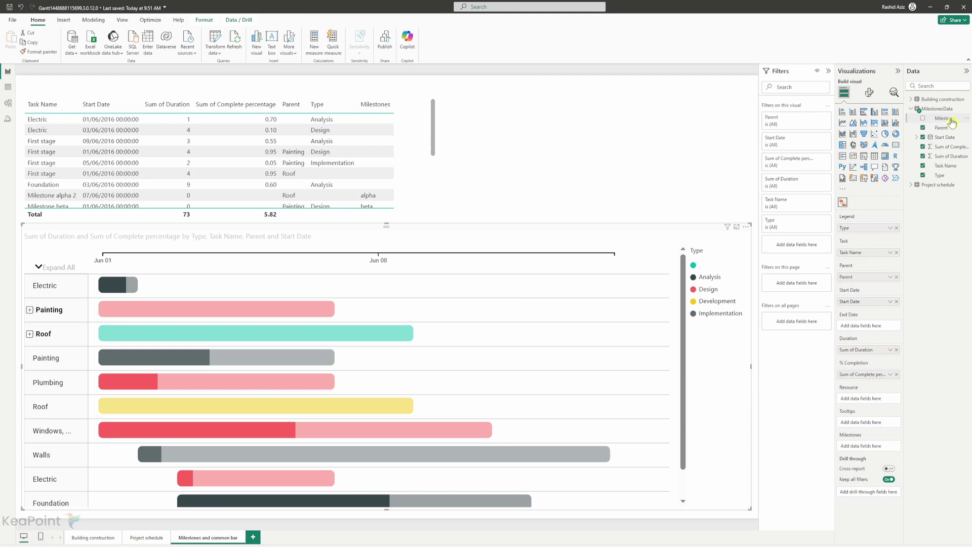
drag(952, 122, 880, 449)
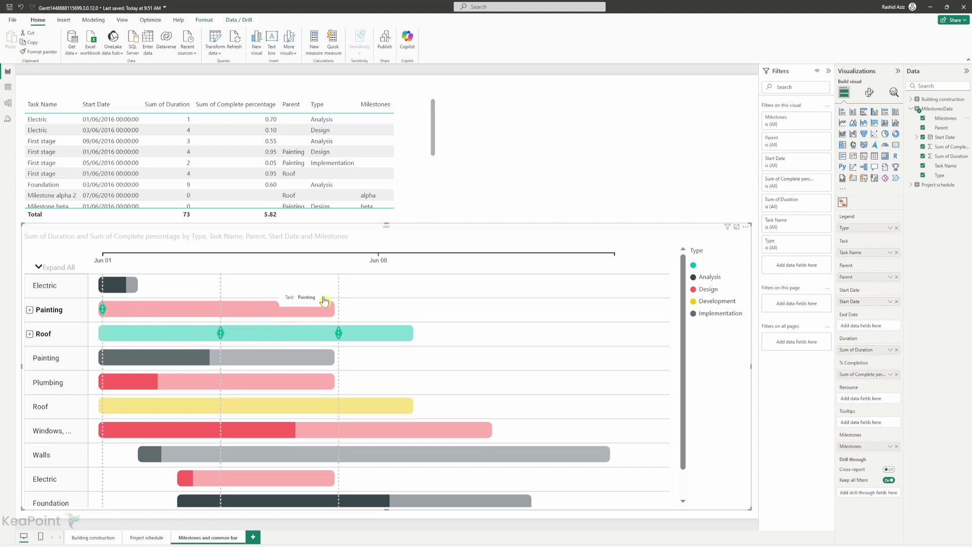
Expand Painting and Roof to check their milestone diamonds, then collapse both groups again.
click(30, 310)
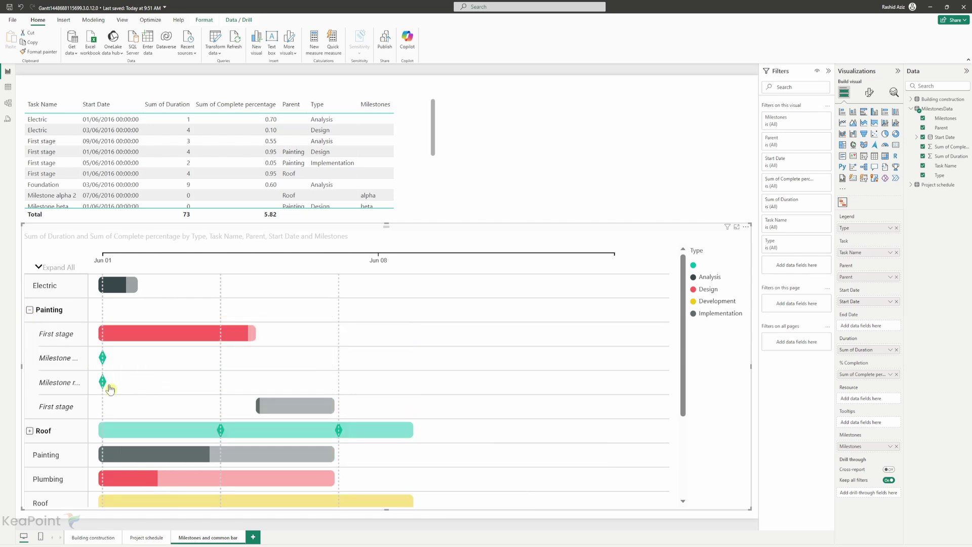
click(29, 431)
scroll(101, 405, down, 2)
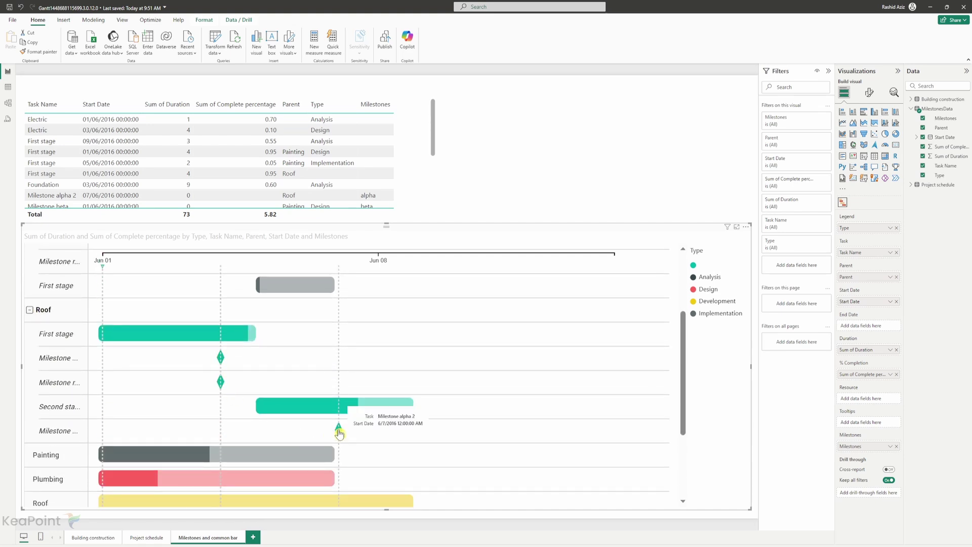
scroll(238, 430, up, 2)
scroll(239, 429, up, 1)
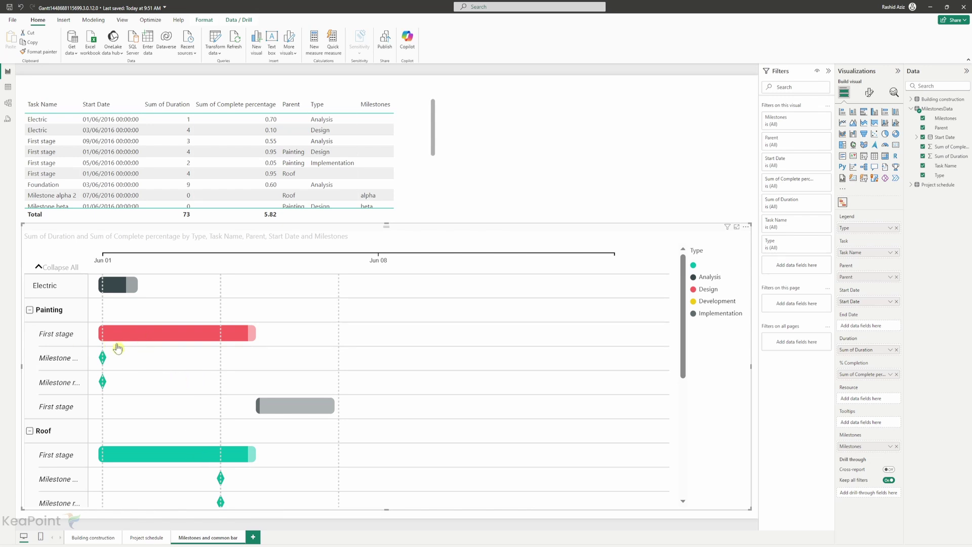
click(29, 309)
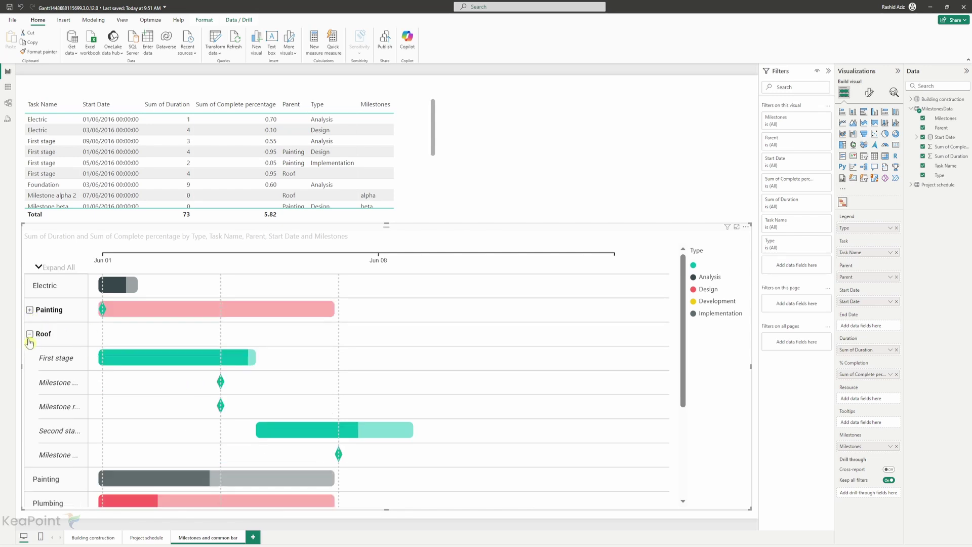
click(29, 333)
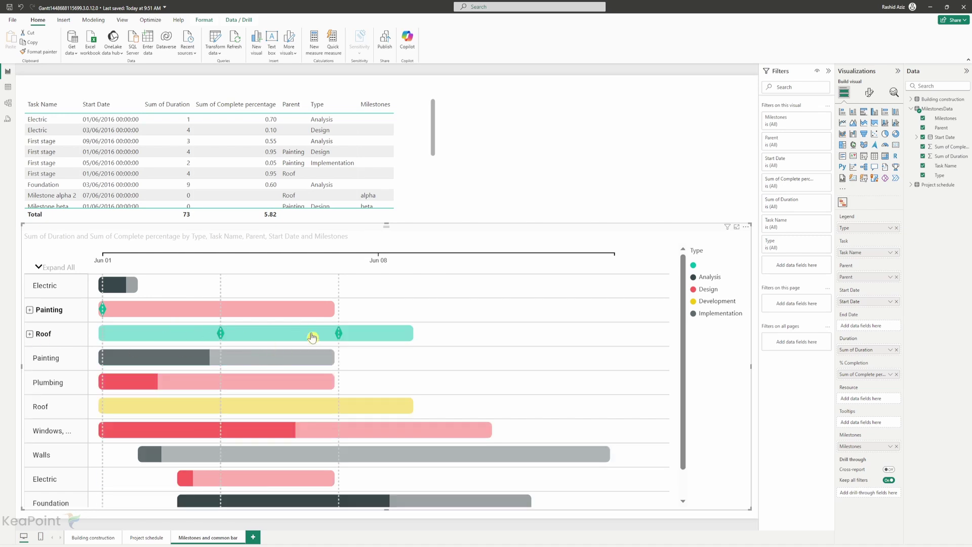
Delete the task table visual and stretch the Gantt chart up to the top of the page.
click(418, 183)
key(Delete)
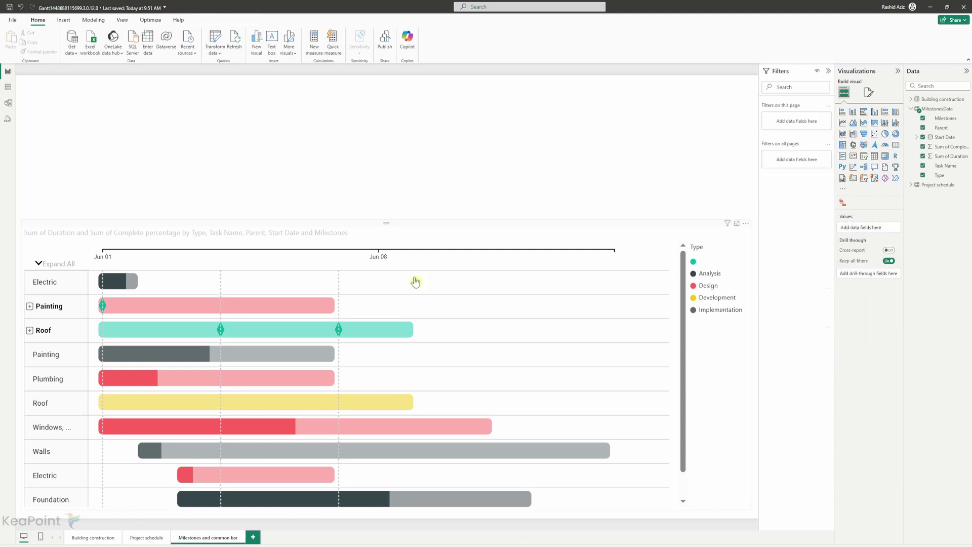
click(387, 227)
drag(389, 221, 384, 71)
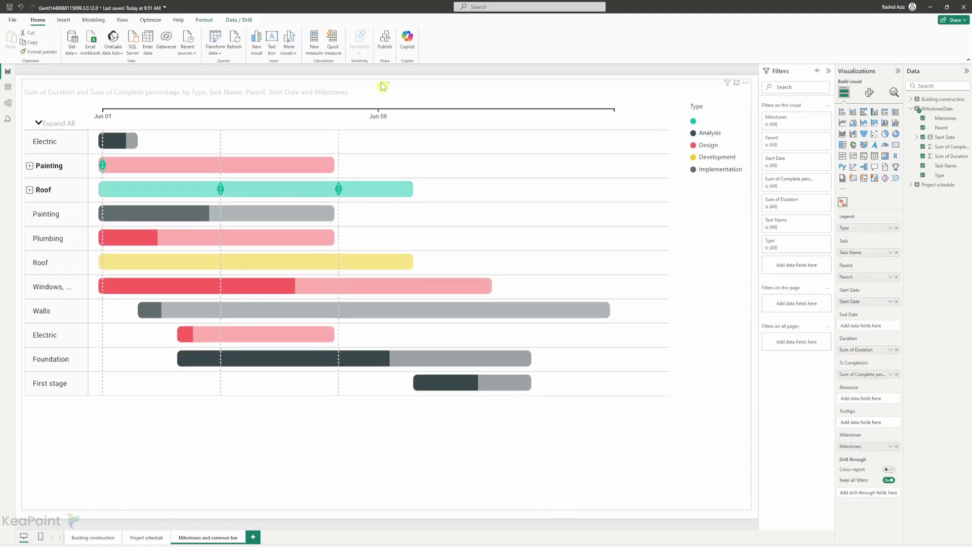